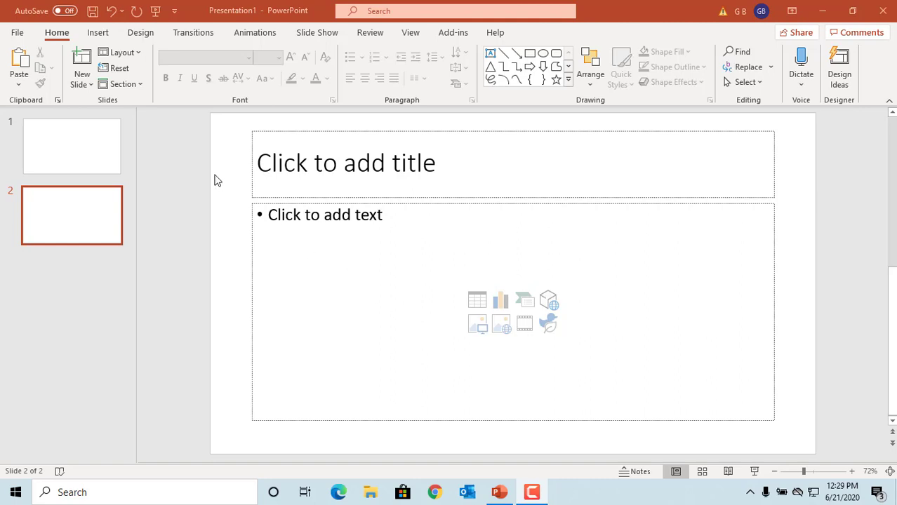
Insert a 6 by 4 table from the Table grid, then undo it.
{"action": "left_click", "coordinate": [99, 34]}
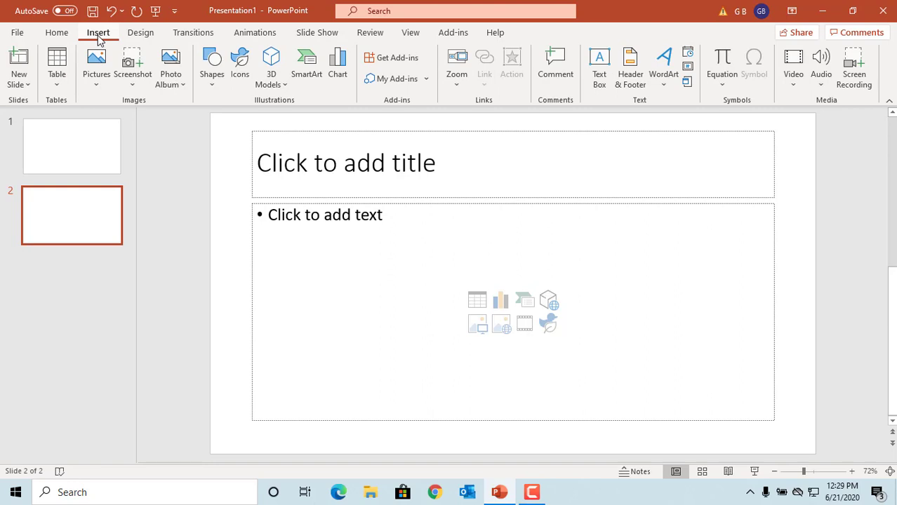
{"action": "left_click", "coordinate": [58, 81]}
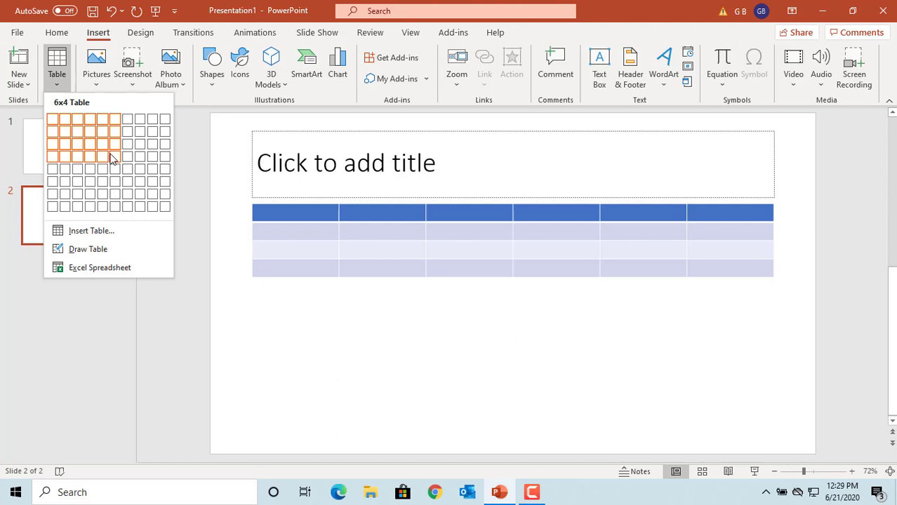
{"action": "left_click", "coordinate": [112, 158]}
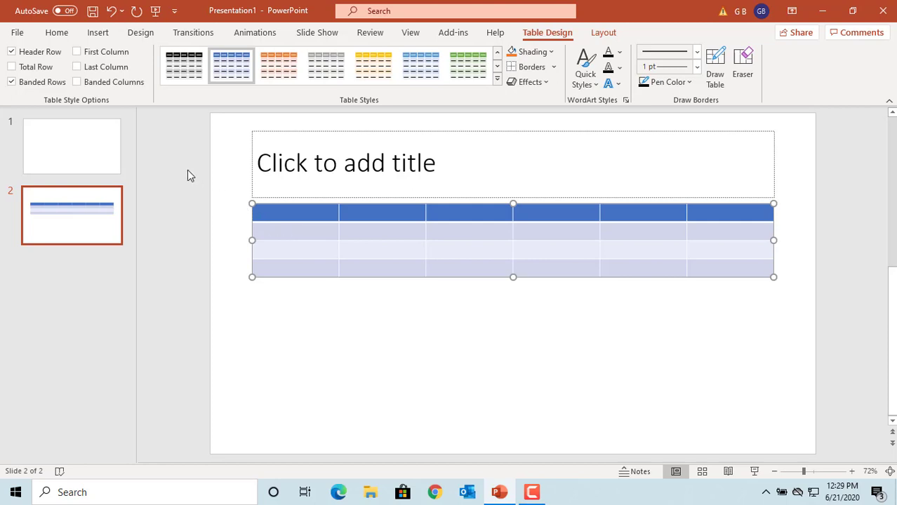
{"action": "left_click", "coordinate": [111, 12]}
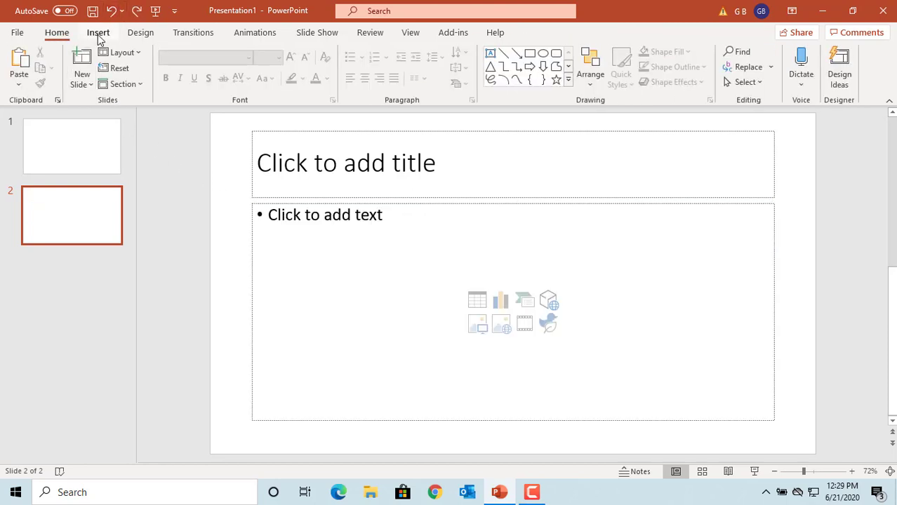
Insert a 7-column, 4-row table through the Insert Table dialog.
{"action": "left_click", "coordinate": [99, 35]}
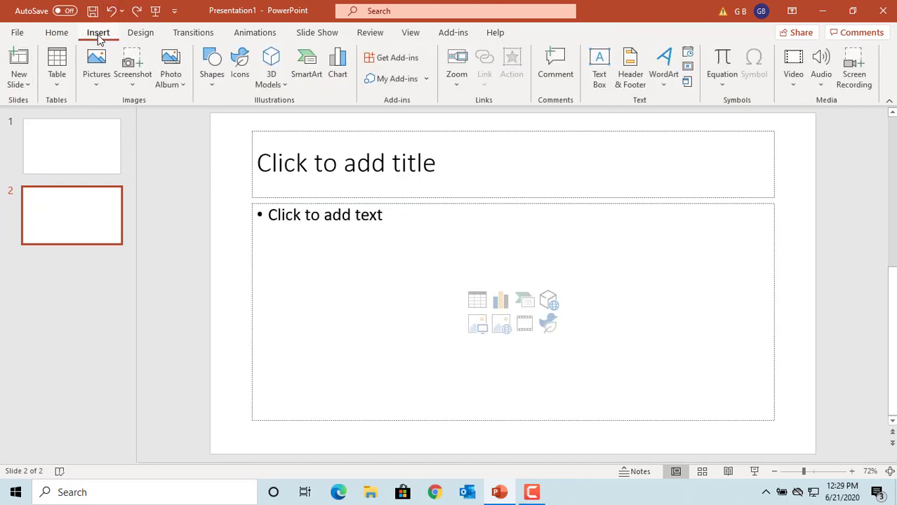
{"action": "left_click", "coordinate": [63, 83]}
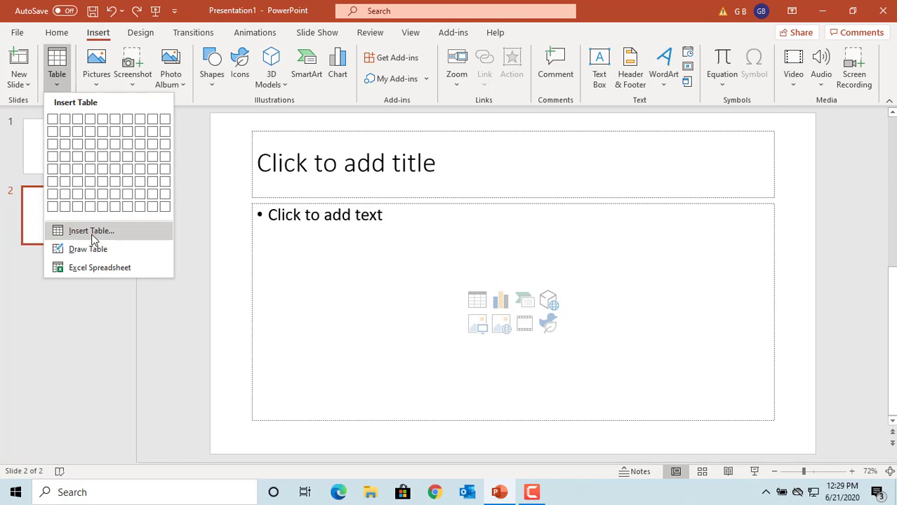
{"action": "left_click", "coordinate": [93, 237]}
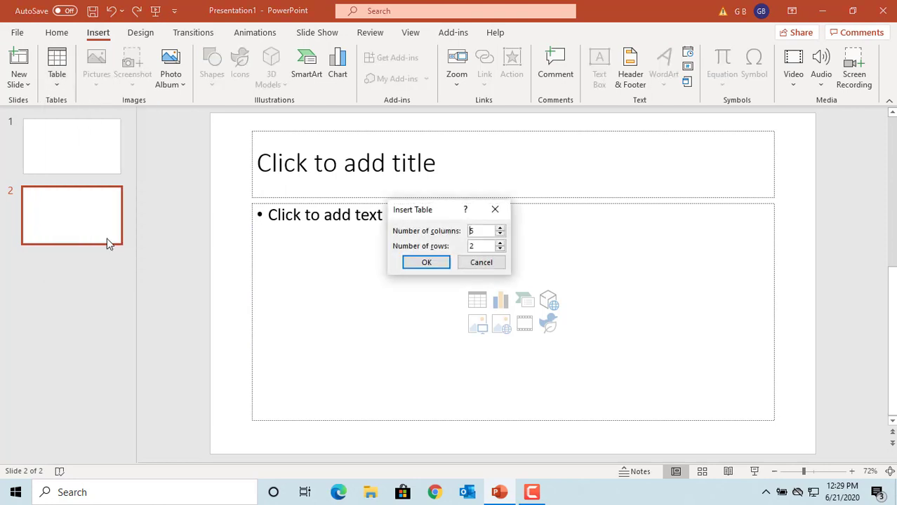
{"action": "left_click", "coordinate": [500, 229]}
{"action": "left_click", "coordinate": [501, 229]}
{"action": "left_click", "coordinate": [501, 229]}
{"action": "left_click", "coordinate": [500, 242]}
{"action": "left_click", "coordinate": [499, 243]}
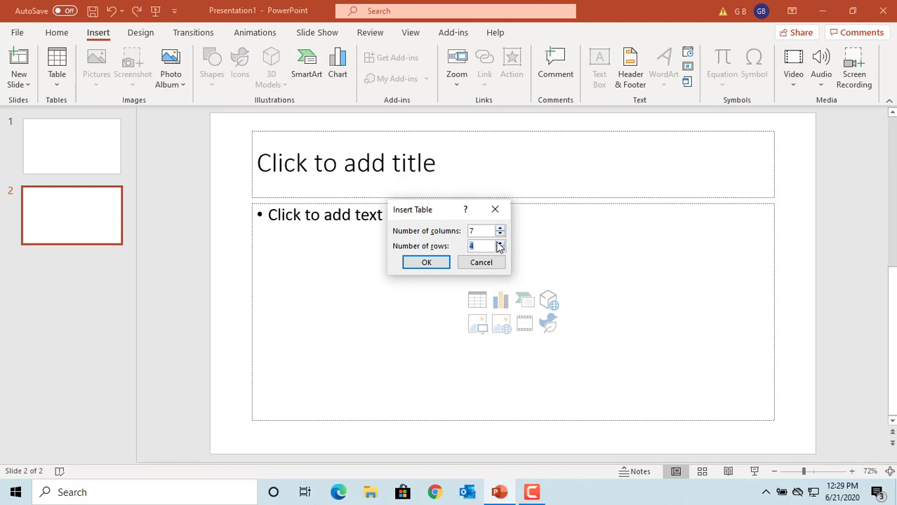
{"action": "left_click", "coordinate": [425, 262]}
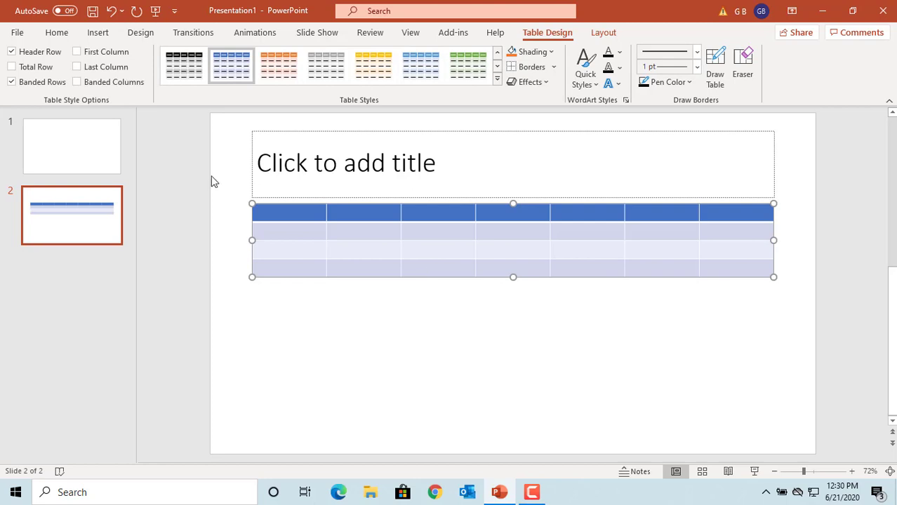
Undo the 7×4 table, then draw a table outline with Draw Table and undo that too.
{"action": "left_click", "coordinate": [112, 11]}
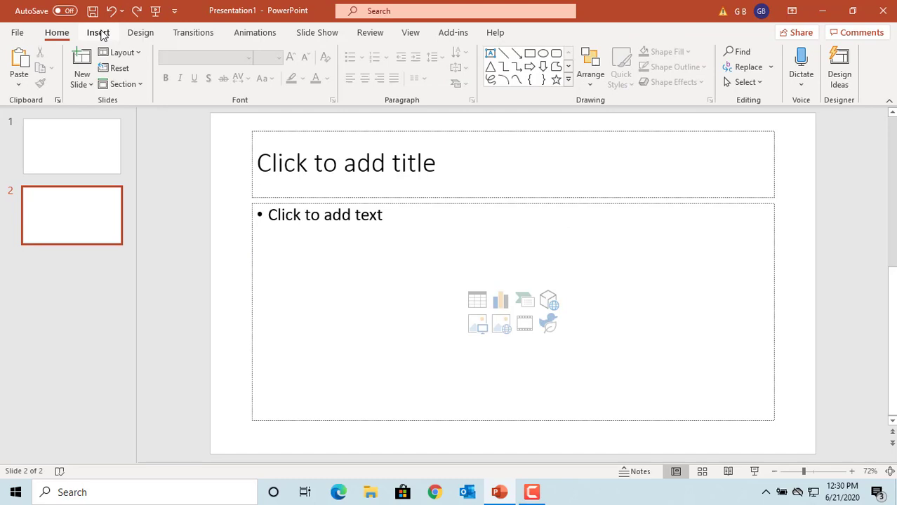
{"action": "left_click", "coordinate": [99, 33]}
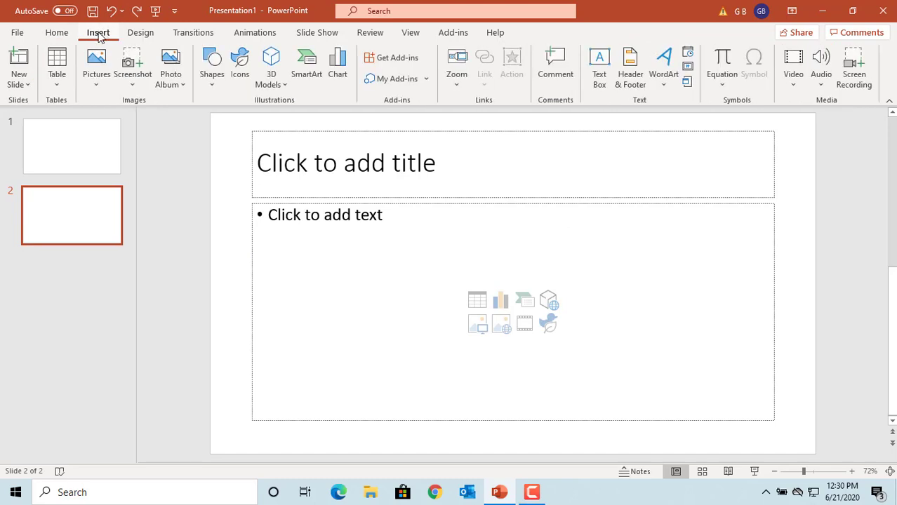
{"action": "left_click", "coordinate": [55, 79]}
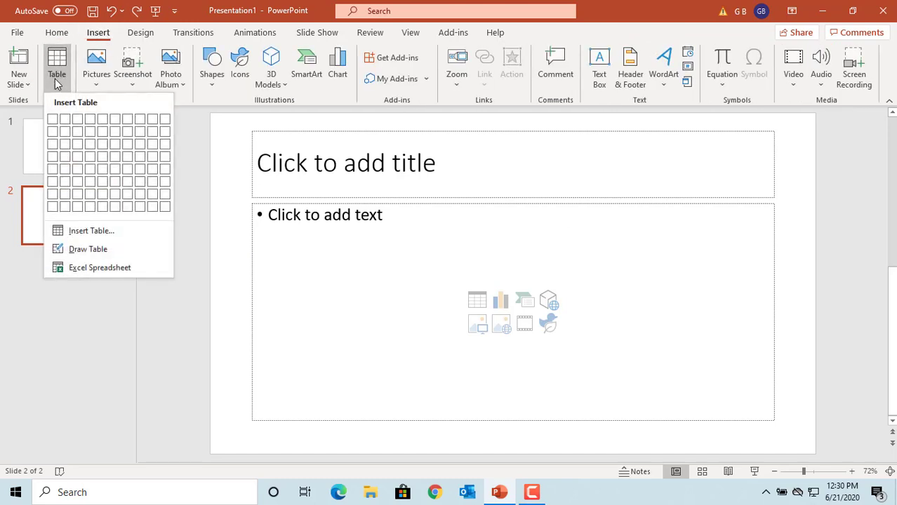
{"action": "left_click", "coordinate": [88, 250]}
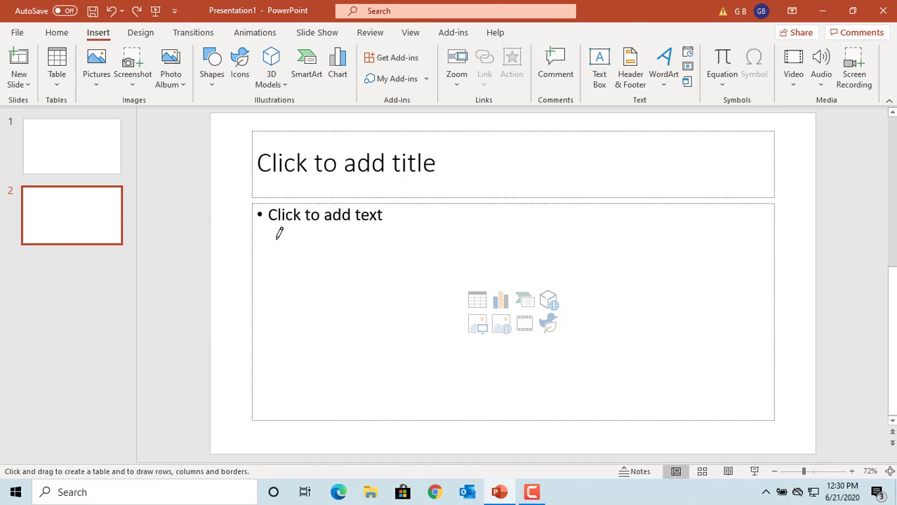
{"action": "mouse_move", "coordinate": [277, 239]}
{"action": "left_mouse_down"}
{"action": "mouse_move", "coordinate": [511, 243]}
{"action": "mouse_move", "coordinate": [647, 274]}
{"action": "mouse_move", "coordinate": [715, 307]}
{"action": "mouse_move", "coordinate": [739, 349]}
{"action": "left_mouse_up"}
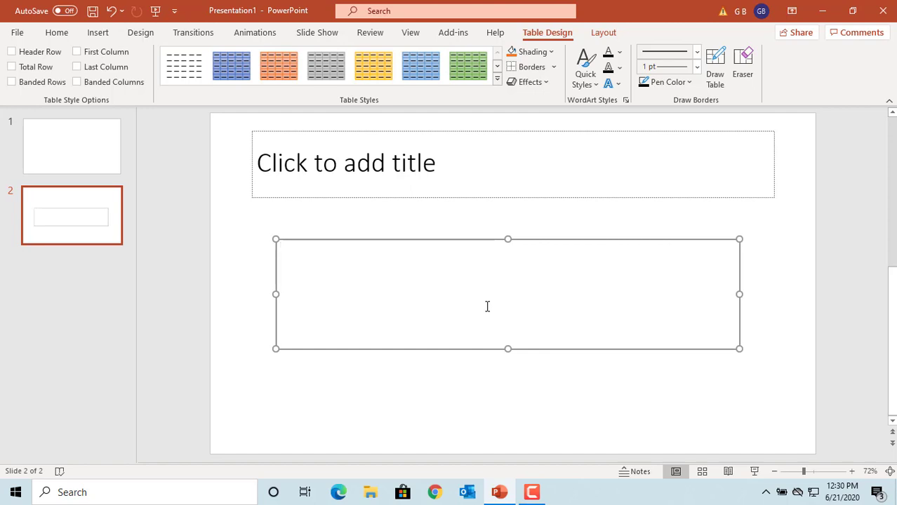
{"action": "left_click", "coordinate": [111, 11]}
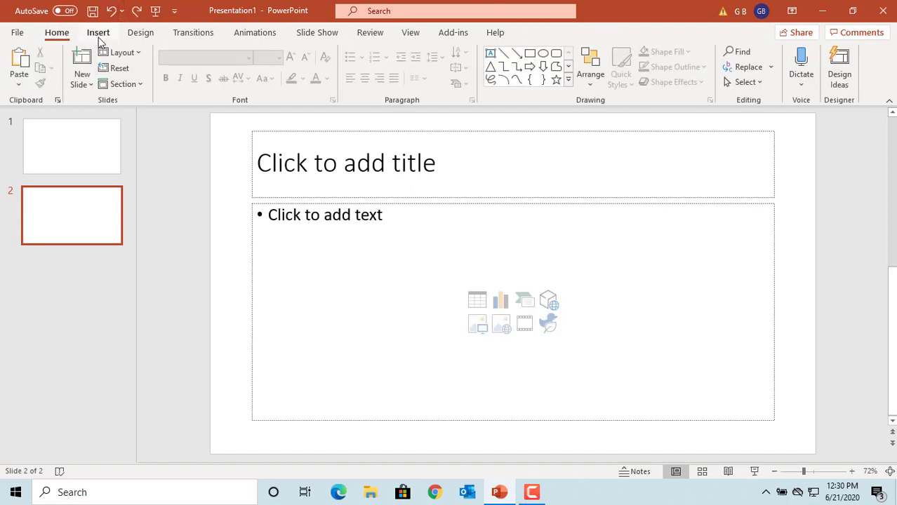
{"action": "left_click", "coordinate": [98, 35]}
{"action": "left_click", "coordinate": [58, 84]}
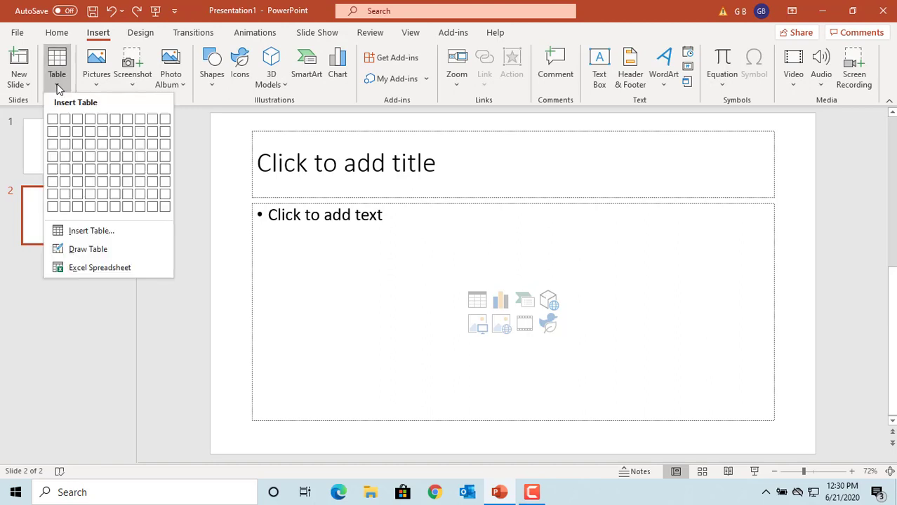
{"action": "left_click", "coordinate": [109, 273]}
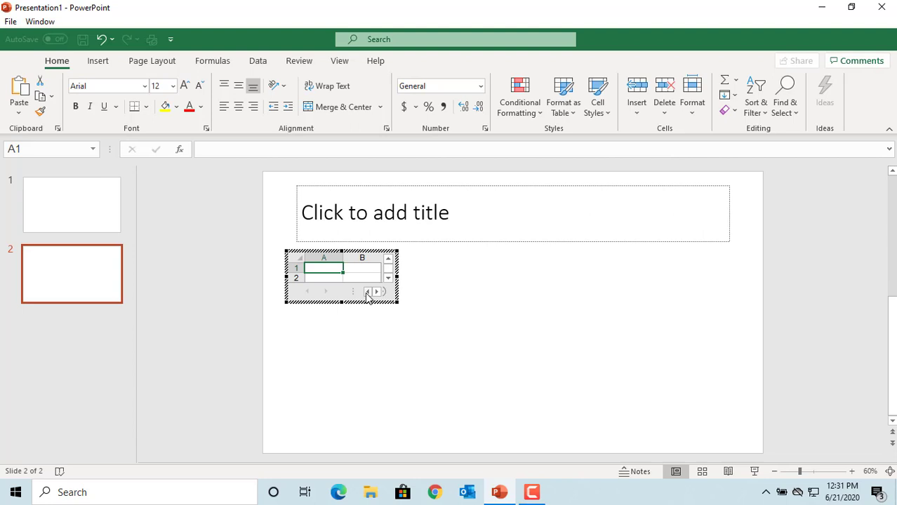
{"action": "left_click", "coordinate": [102, 39]}
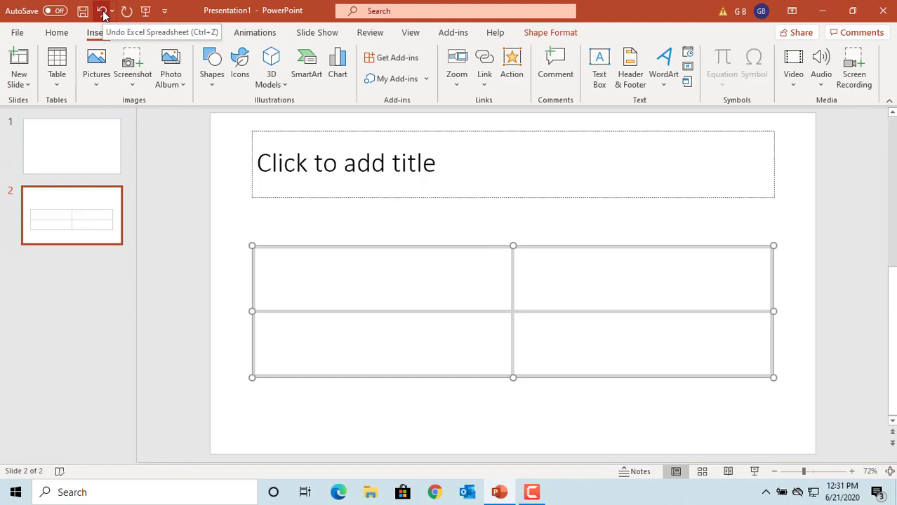
{"action": "left_click", "coordinate": [101, 11]}
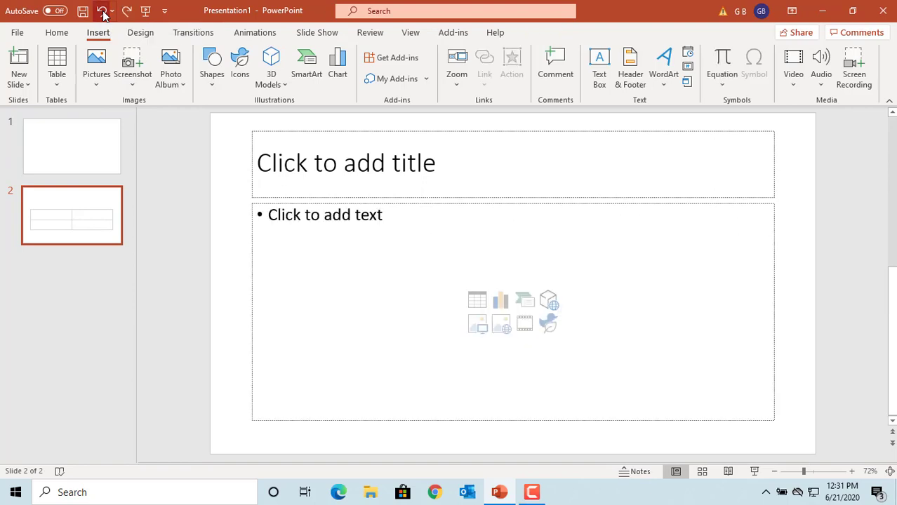
Insert a 5-column, 4-row table from the placeholder's Insert Table icon.
{"action": "left_click", "coordinate": [59, 85]}
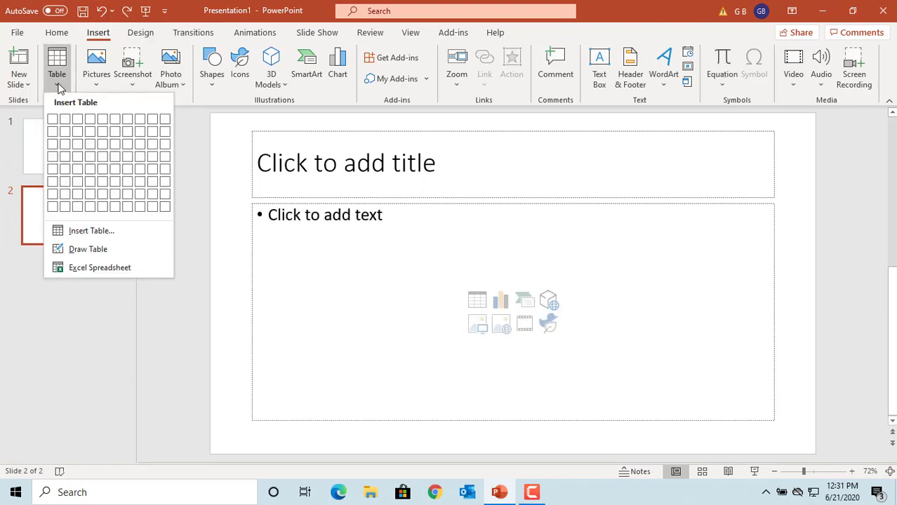
{"action": "left_click", "coordinate": [59, 85]}
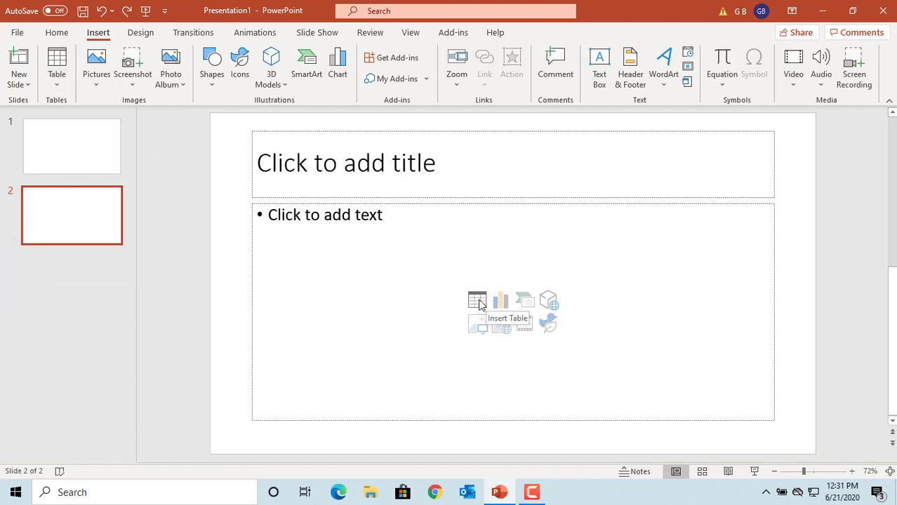
{"action": "left_click", "coordinate": [477, 302]}
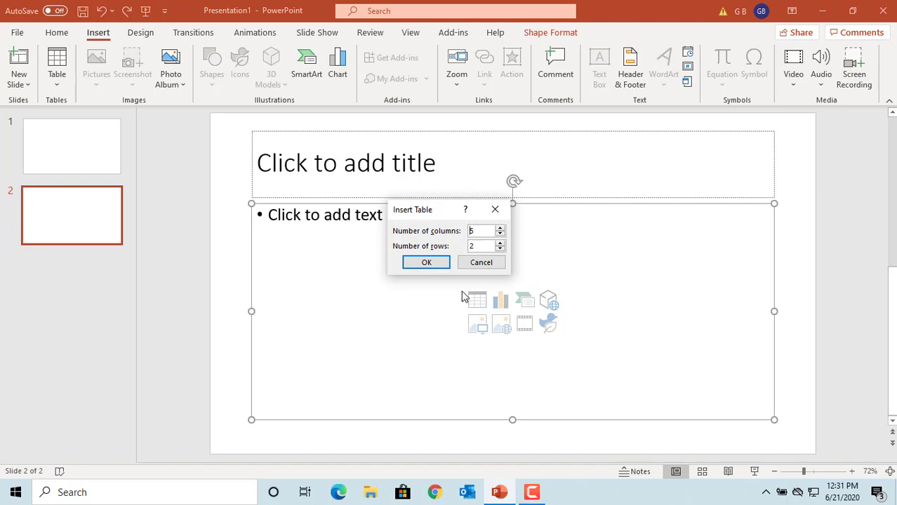
{"action": "left_click", "coordinate": [500, 249]}
{"action": "left_click", "coordinate": [500, 244]}
{"action": "left_click", "coordinate": [425, 263]}
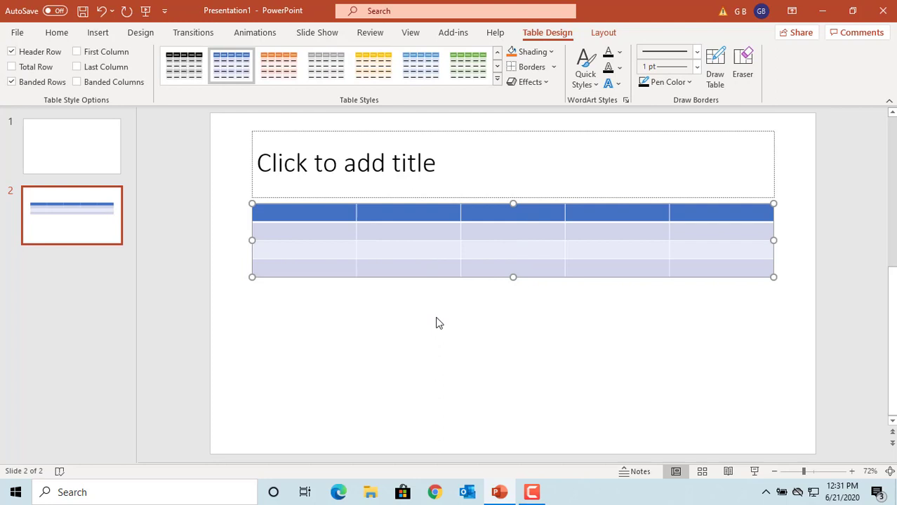
Type ABCD, XYZ and 1234 into the first three header cells.
{"action": "type", "text": "ABCD"}
{"action": "type", "text": "XYZ"}
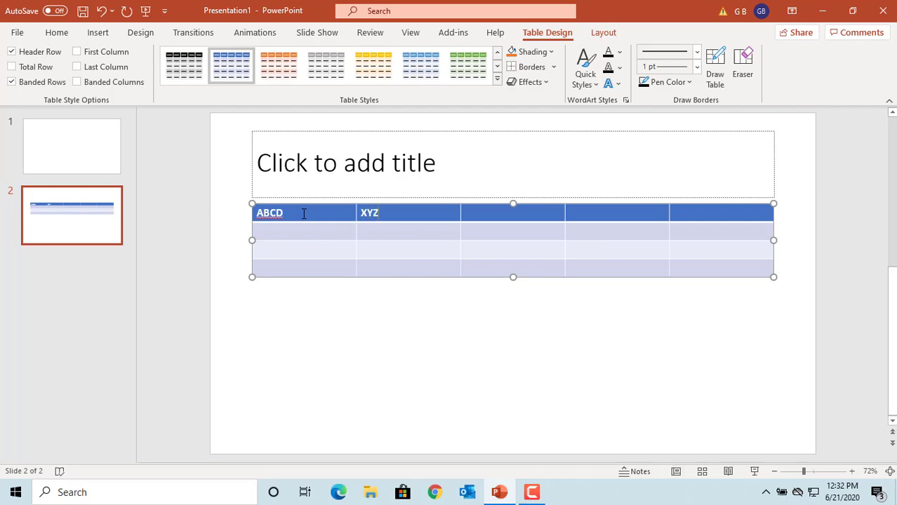
{"action": "key", "text": "Tab"}
{"action": "type", "text": "1234"}
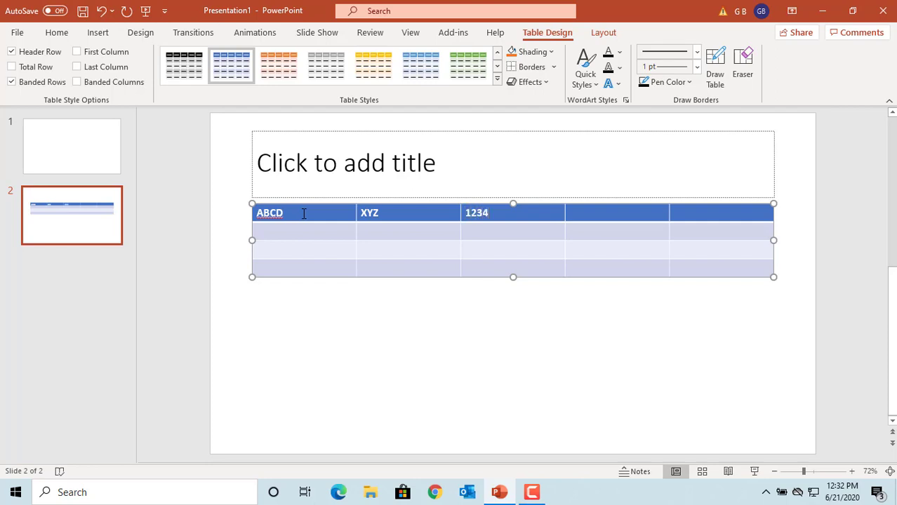
Enter VFGH in the last row's fifth cell and add a new row below.
{"action": "key", "text": "Down"}
{"action": "key", "text": "Down"}
{"action": "key", "text": "Down"}
{"action": "key", "text": "Tab"}
{"action": "key", "text": "Tab"}
{"action": "type", "text": "VFGH"}
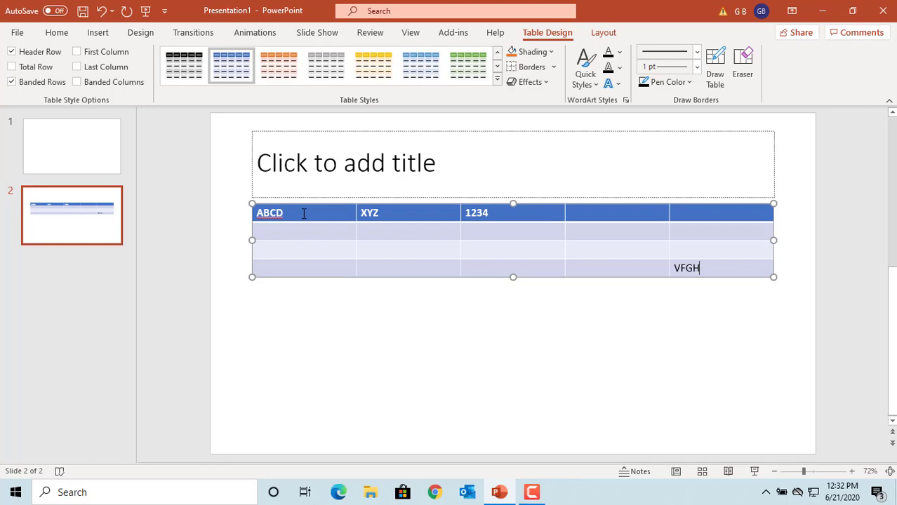
{"action": "key", "text": "Tab"}
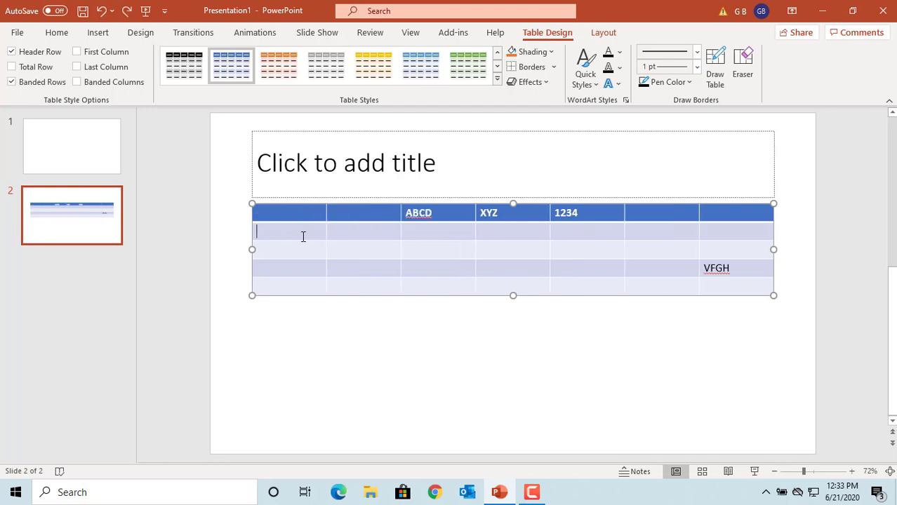
Insert one new row above and one below the current row.
{"action": "right_click", "coordinate": [303, 236]}
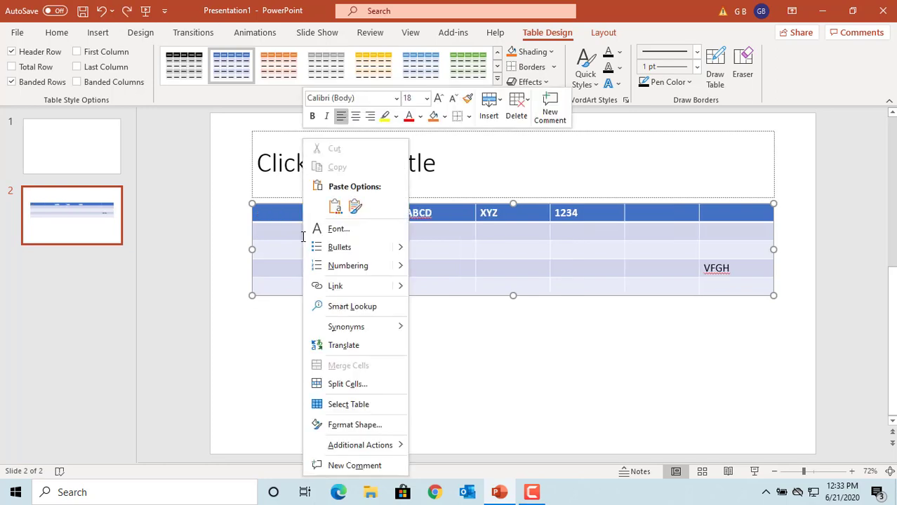
{"action": "left_click", "coordinate": [489, 106]}
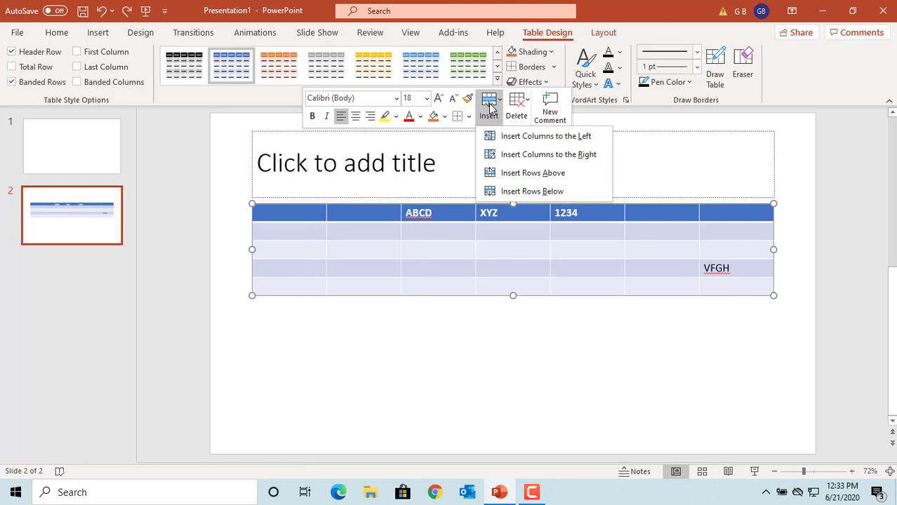
{"action": "left_click", "coordinate": [531, 172]}
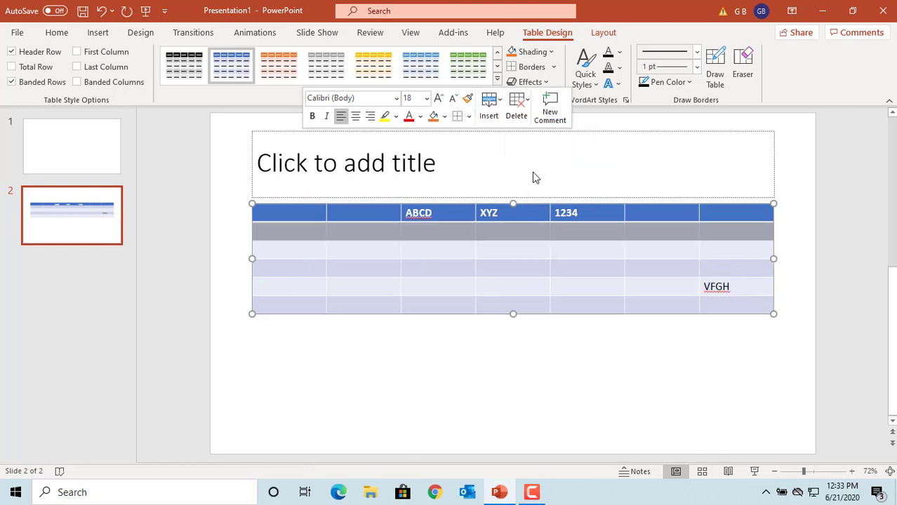
{"action": "left_click", "coordinate": [489, 113]}
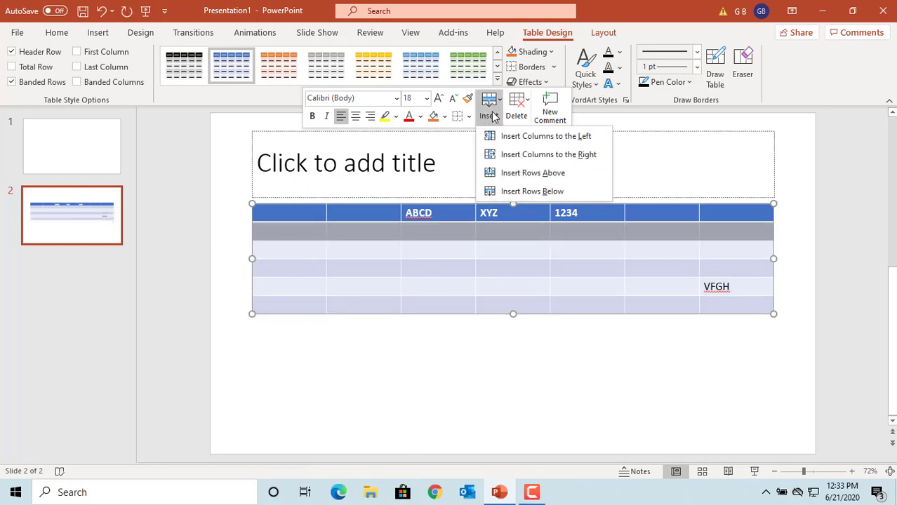
{"action": "left_click", "coordinate": [531, 191]}
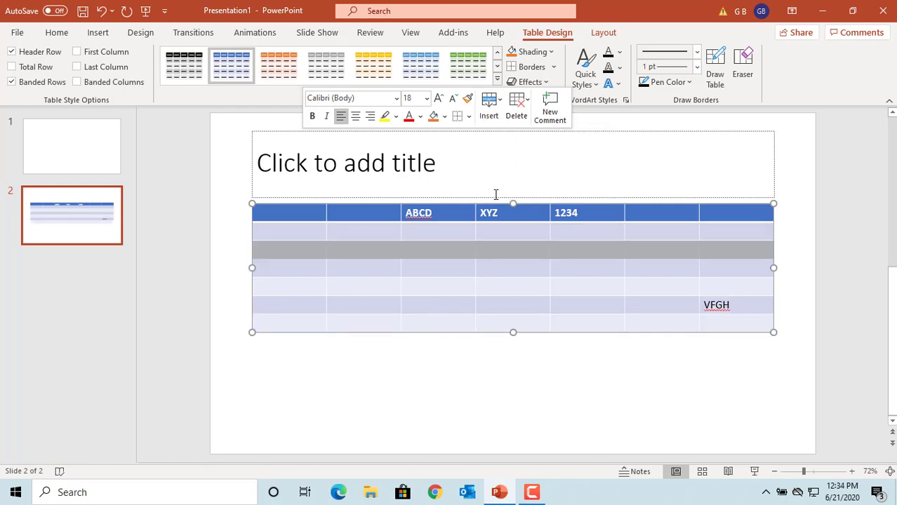
Insert a new column at the table's left edge.
{"action": "left_click", "coordinate": [309, 247]}
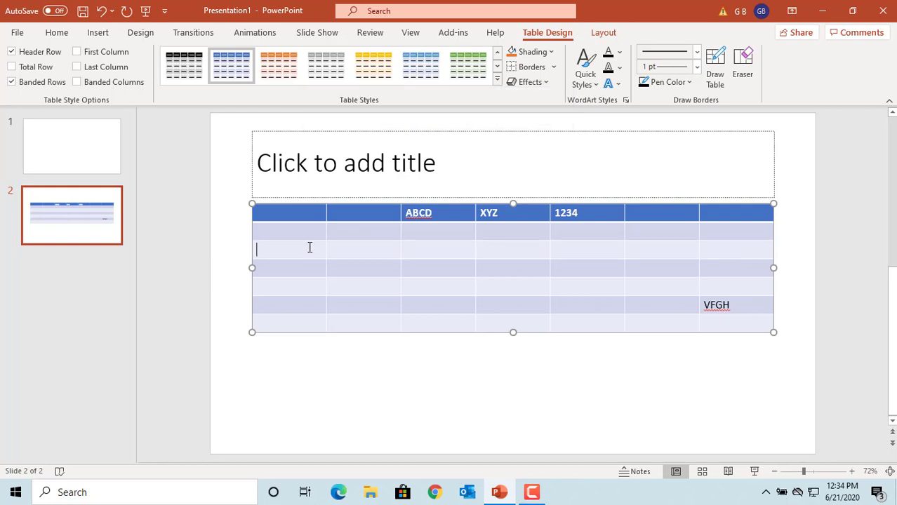
{"action": "right_click", "coordinate": [295, 246]}
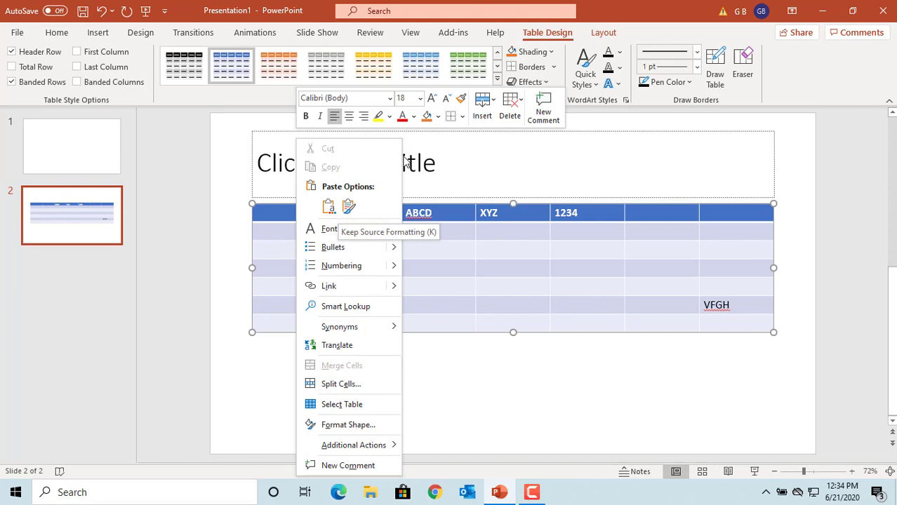
{"action": "left_click", "coordinate": [483, 112]}
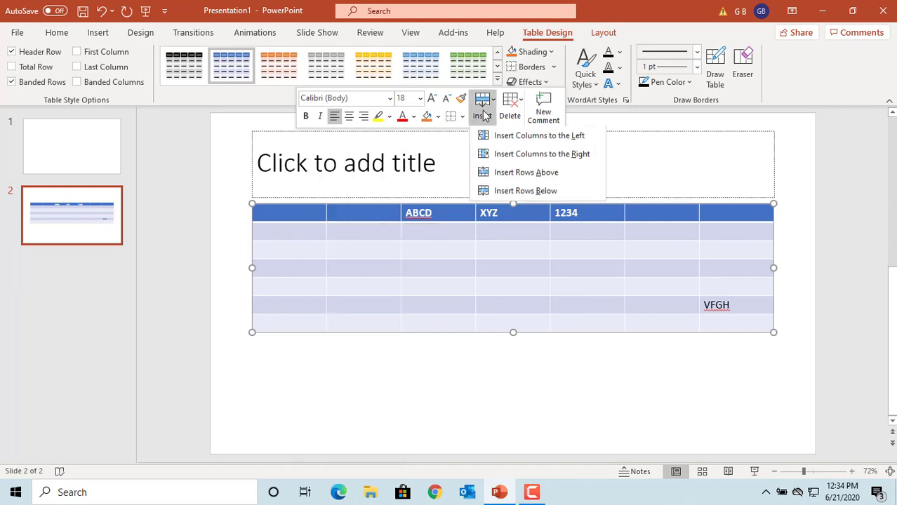
{"action": "left_click", "coordinate": [531, 137]}
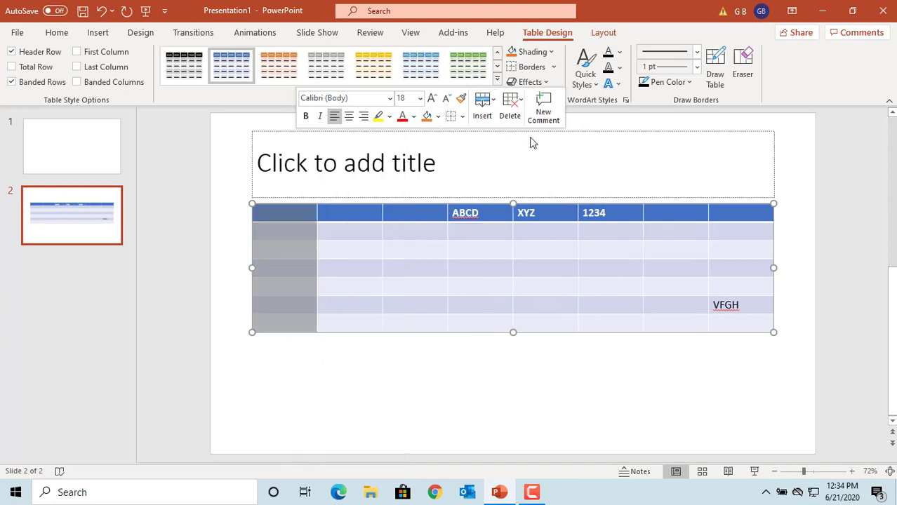
{"action": "left_click", "coordinate": [484, 116]}
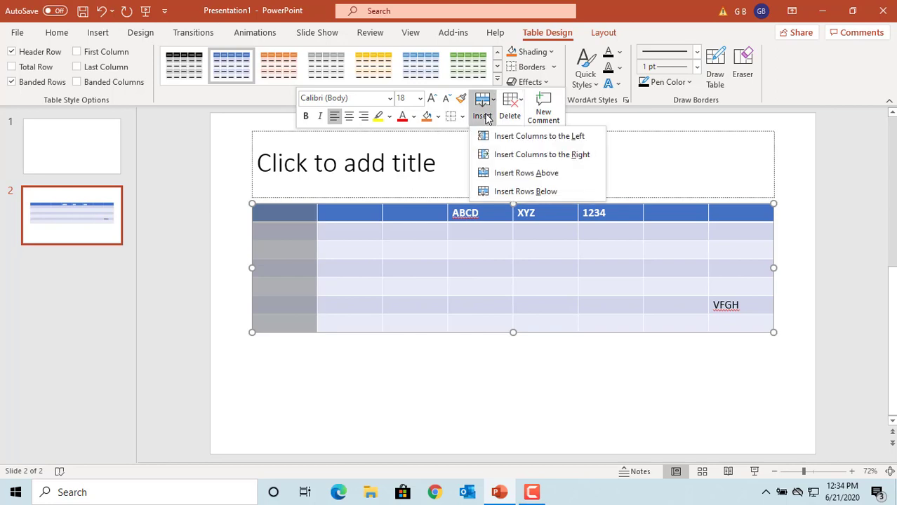
Add a column right of the first column, then delete the current body row.
{"action": "left_click", "coordinate": [541, 155]}
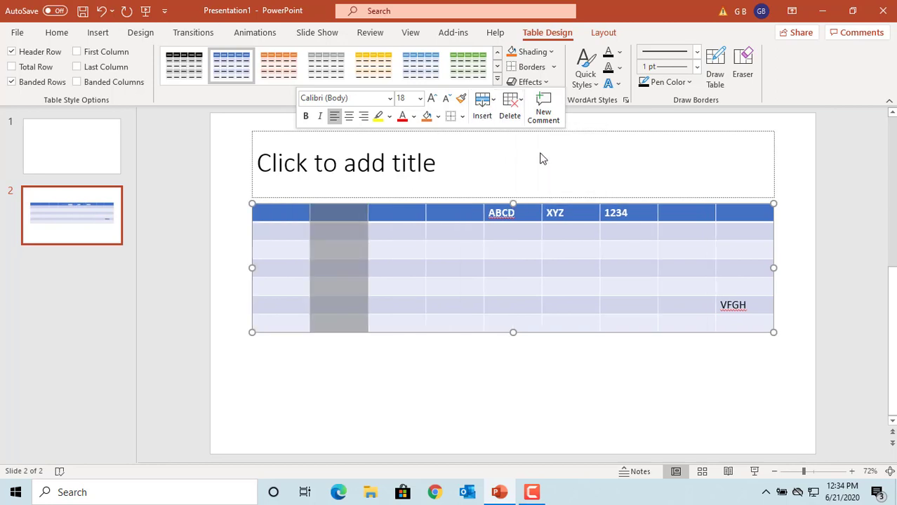
{"action": "left_click", "coordinate": [292, 231]}
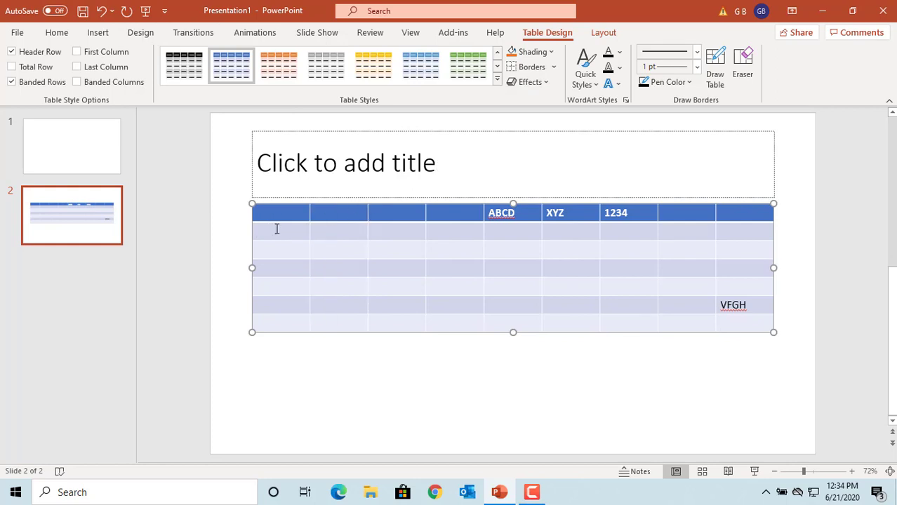
{"action": "right_click", "coordinate": [277, 229]}
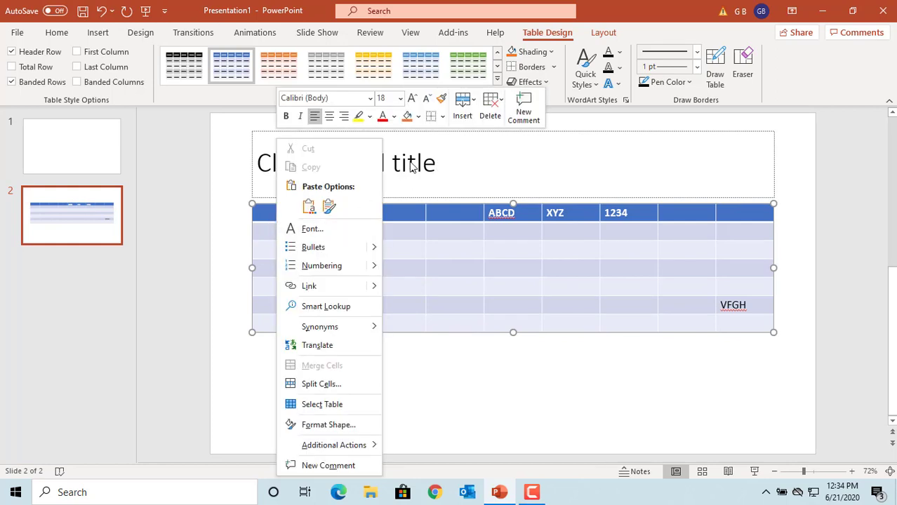
{"action": "left_click", "coordinate": [494, 118]}
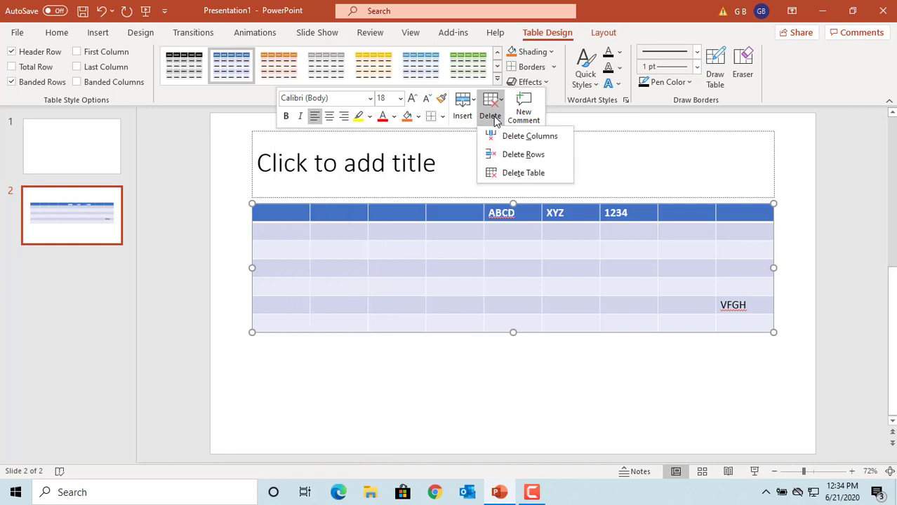
{"action": "left_click", "coordinate": [520, 155]}
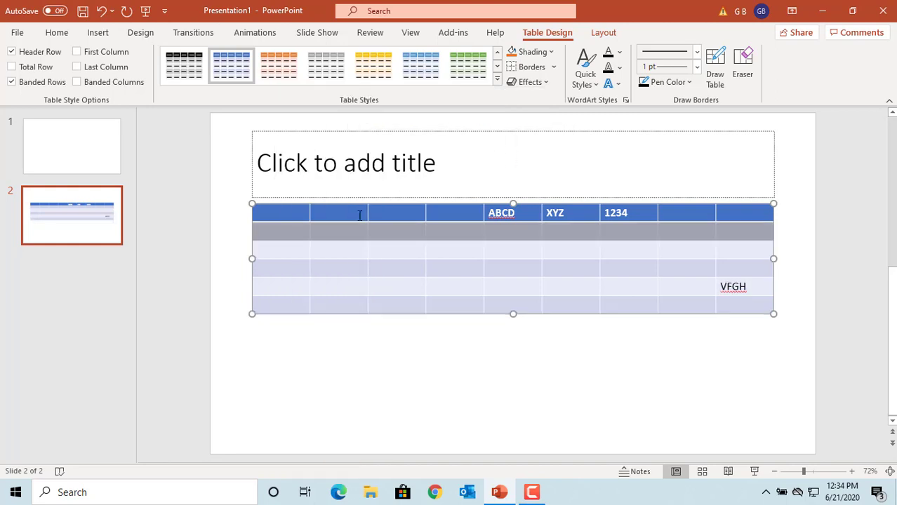
Delete the table's first column.
{"action": "left_click", "coordinate": [284, 230]}
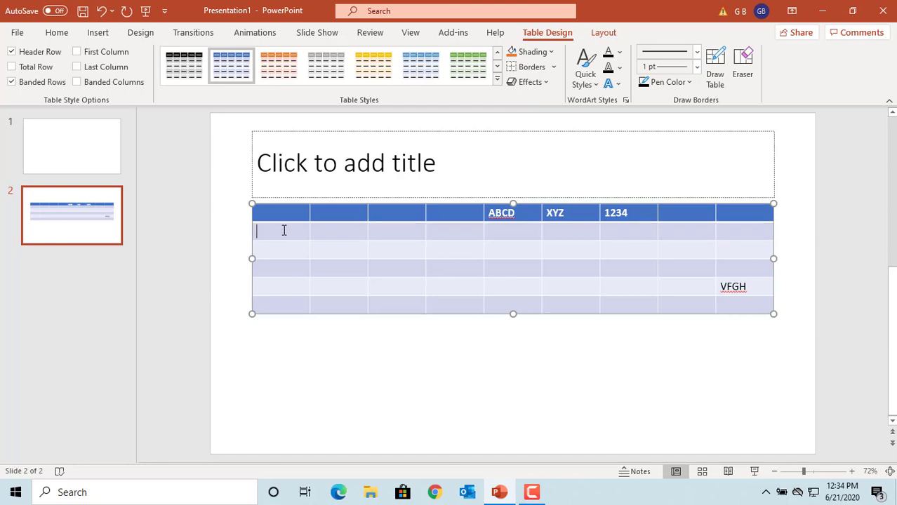
{"action": "right_click", "coordinate": [285, 230]}
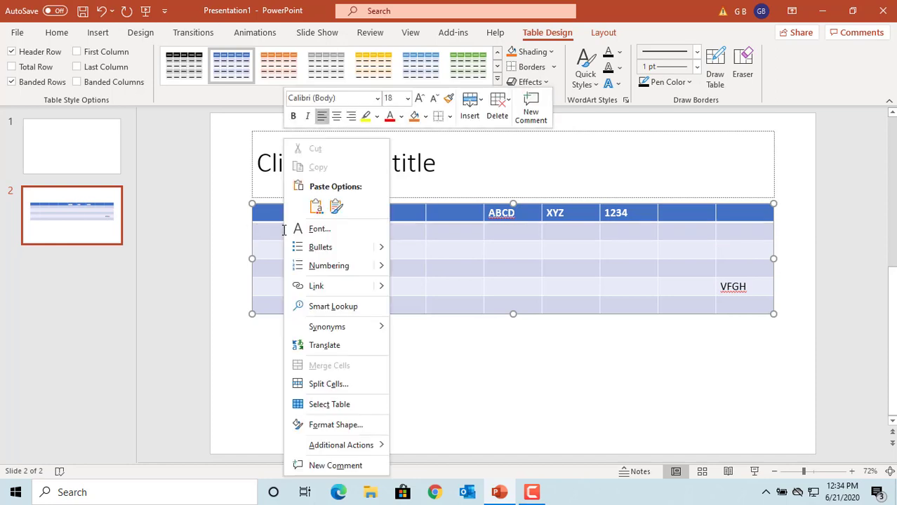
{"action": "left_click", "coordinate": [497, 109]}
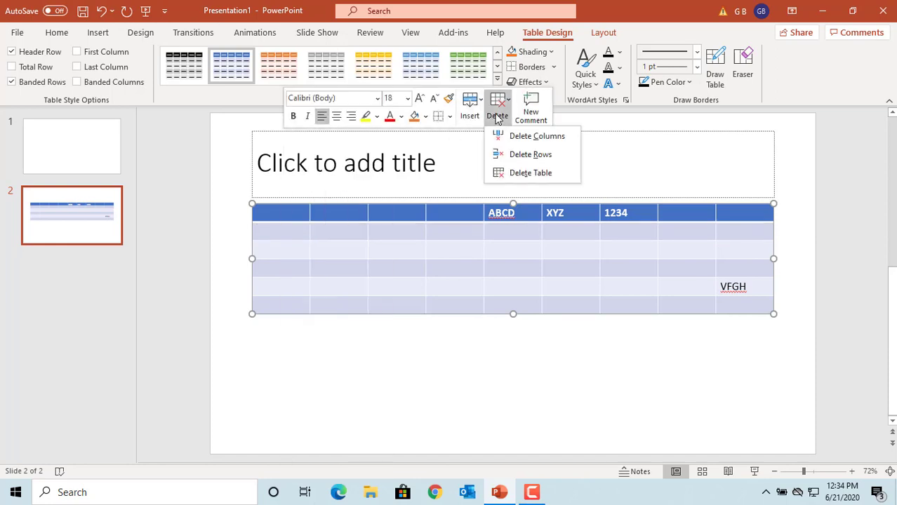
{"action": "left_click", "coordinate": [537, 138]}
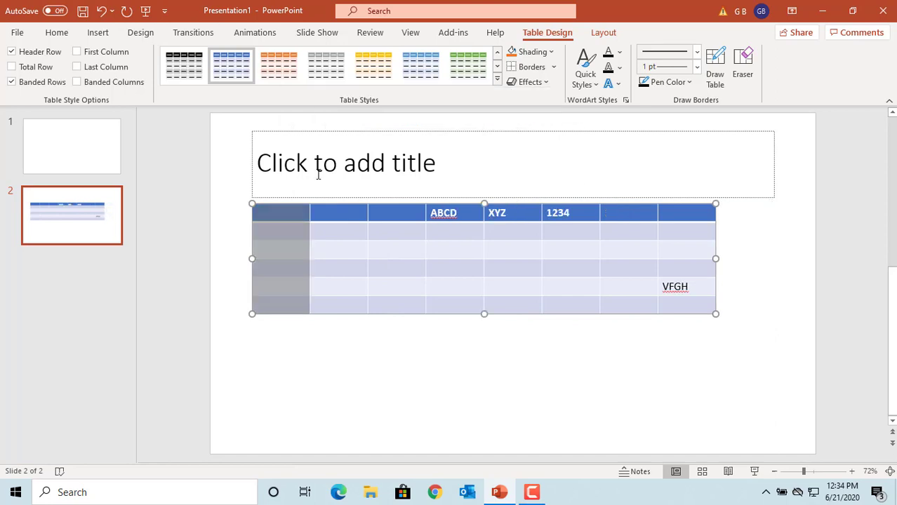
{"action": "left_click", "coordinate": [291, 230]}
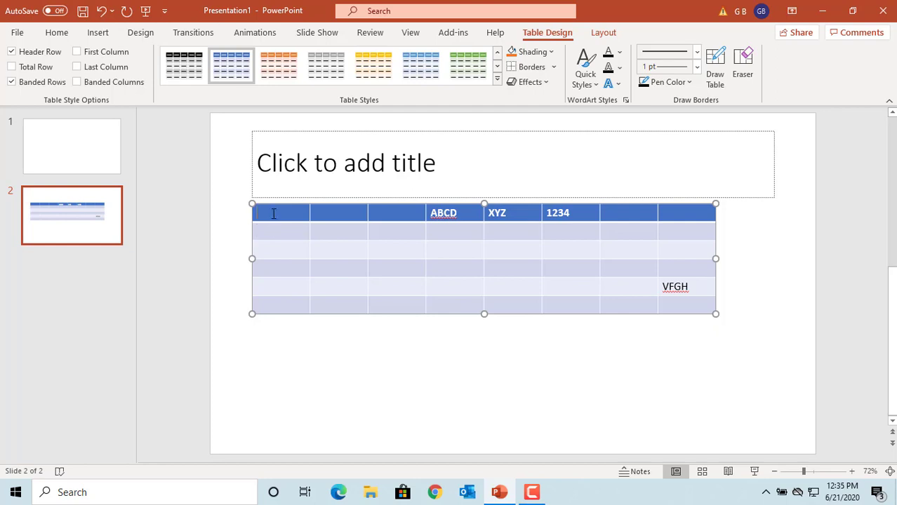
Select the first two columns and insert two columns to their left.
{"action": "left_click", "coordinate": [274, 212]}
{"action": "left_click_drag", "start_coordinate": [323, 213], "coordinate": [347, 303]}
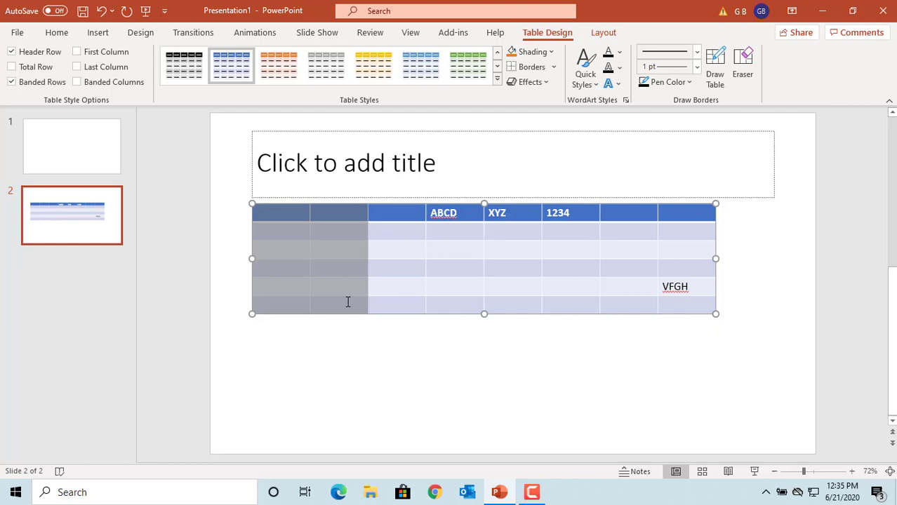
{"action": "right_click", "coordinate": [297, 221]}
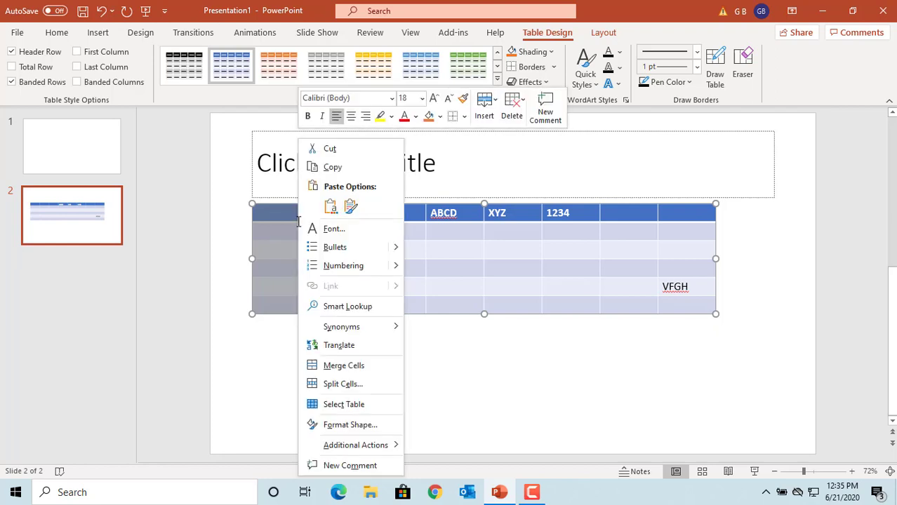
{"action": "left_click", "coordinate": [484, 109]}
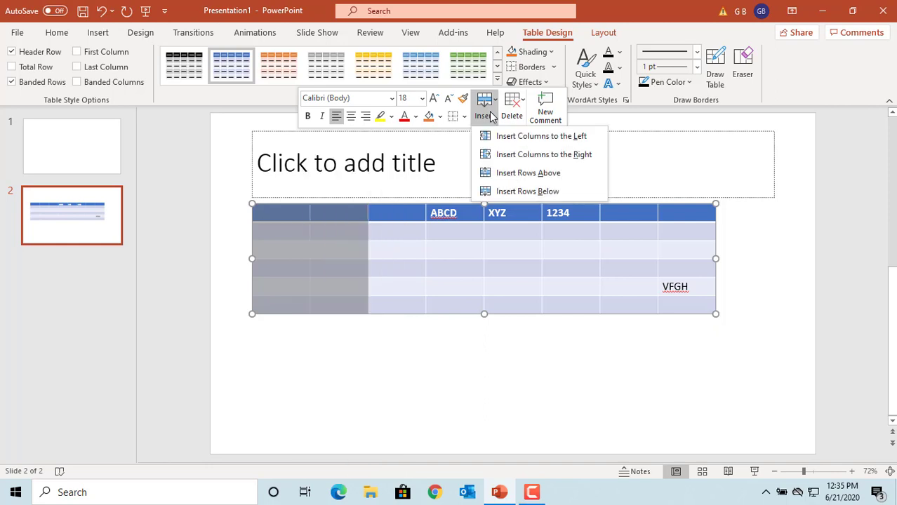
{"action": "left_click", "coordinate": [529, 138]}
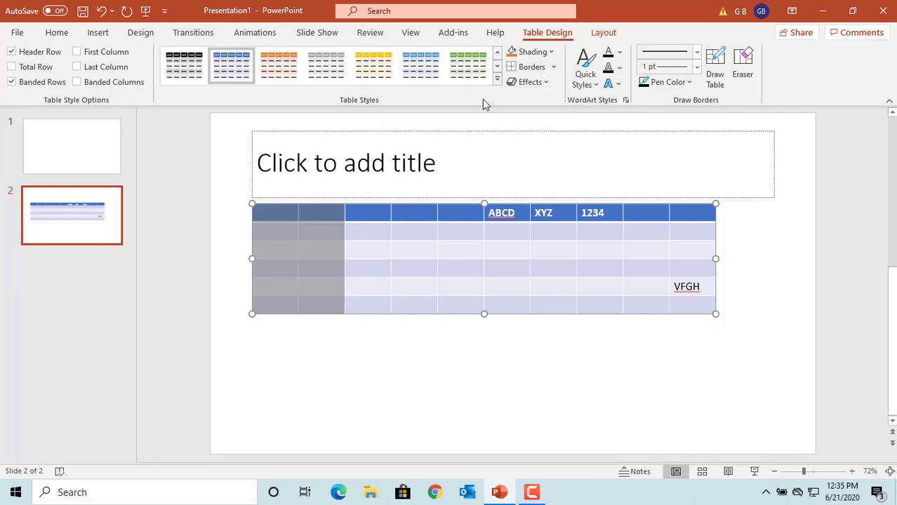
Delete the two selected columns.
{"action": "right_click", "coordinate": [314, 216]}
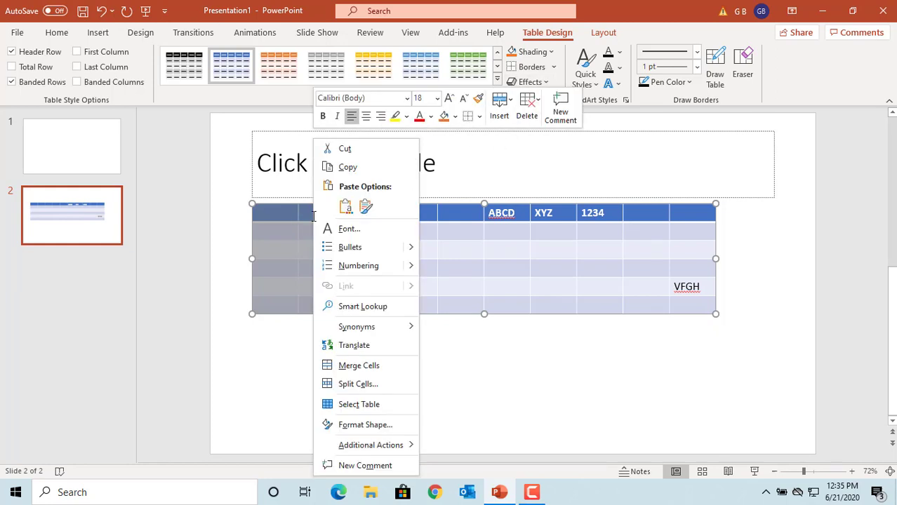
{"action": "left_click", "coordinate": [526, 112]}
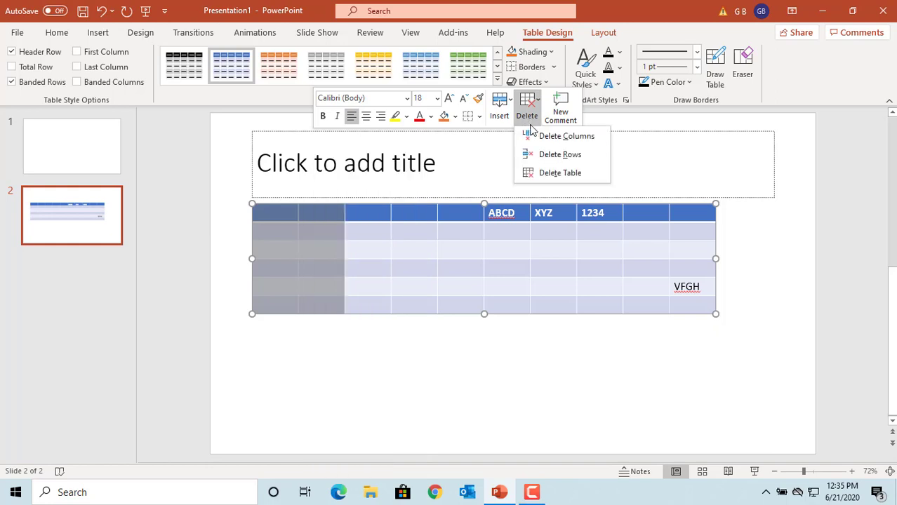
{"action": "left_click", "coordinate": [549, 137]}
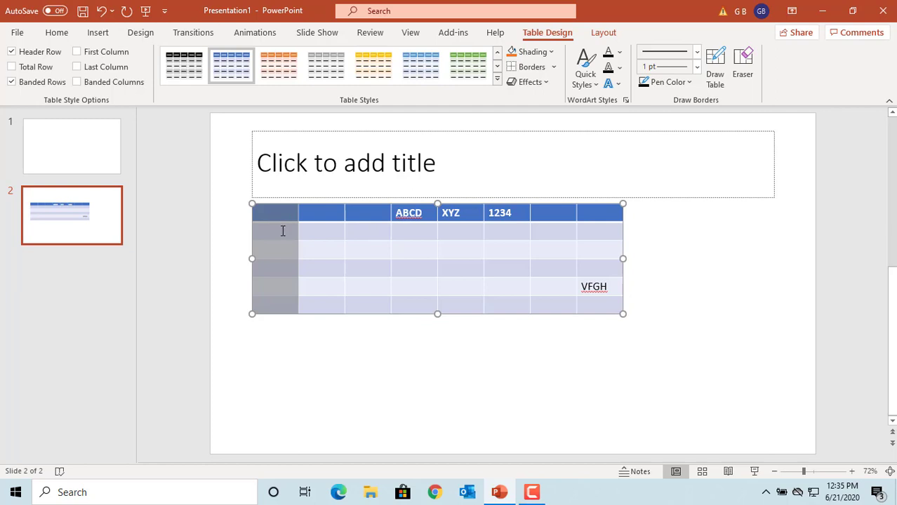
{"action": "left_click", "coordinate": [283, 232]}
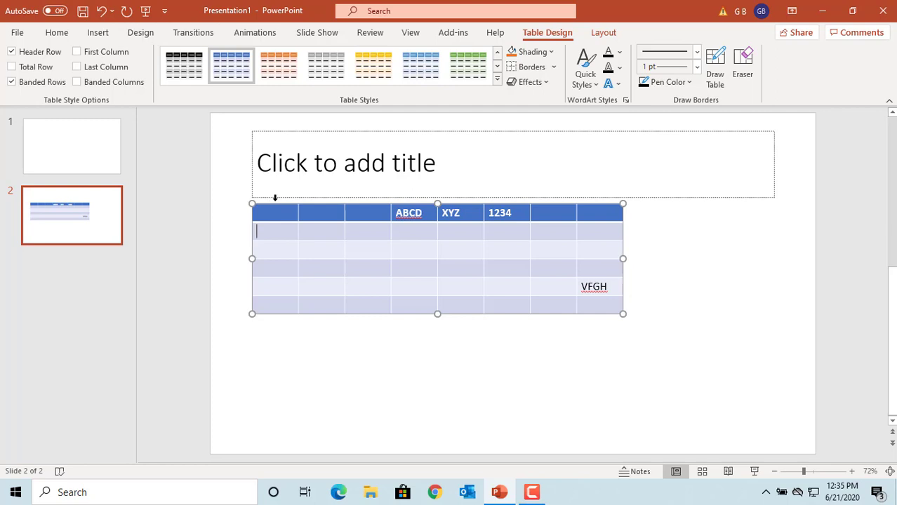
{"action": "left_click", "coordinate": [244, 223]}
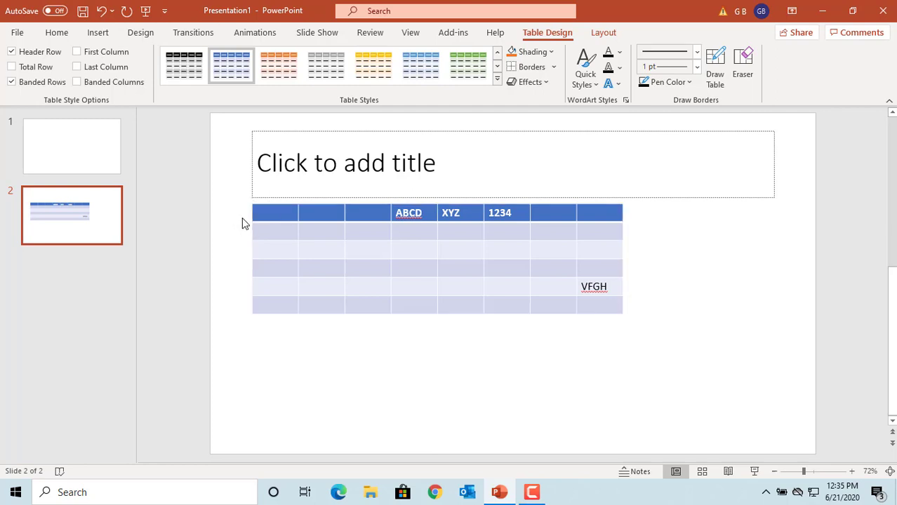
{"action": "left_click", "coordinate": [281, 198]}
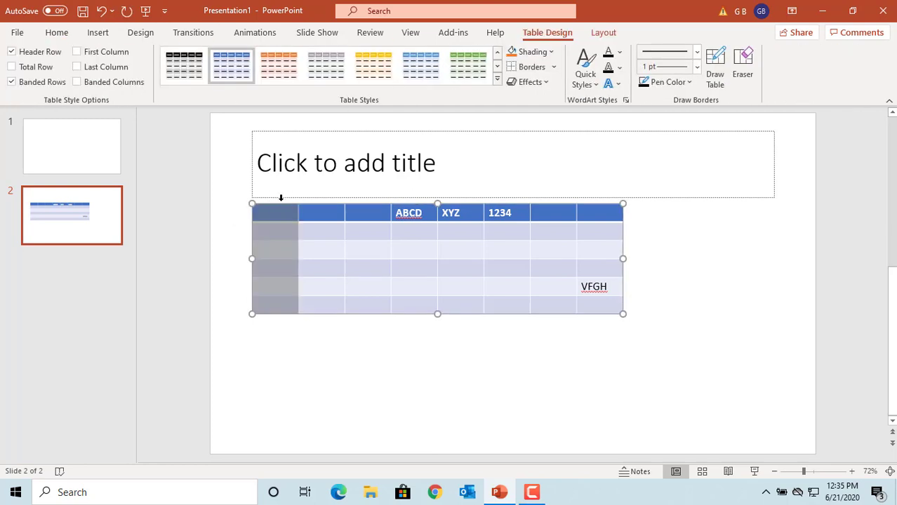
{"action": "left_click_drag", "start_coordinate": [281, 198], "coordinate": [309, 200]}
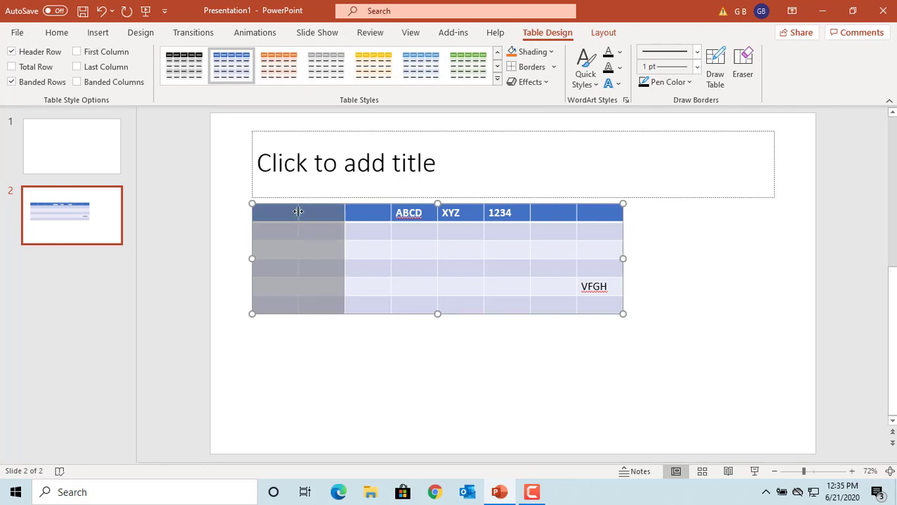
{"action": "left_click", "coordinate": [237, 226]}
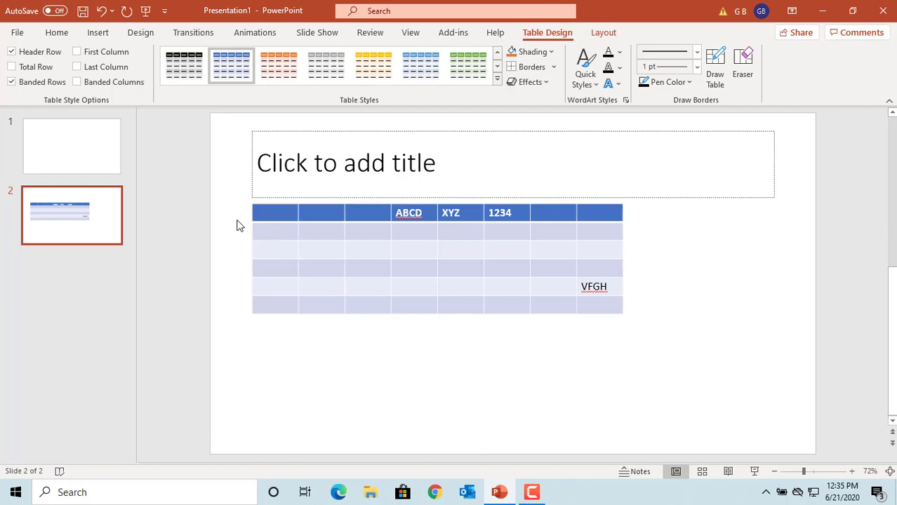
{"action": "left_click", "coordinate": [242, 231]}
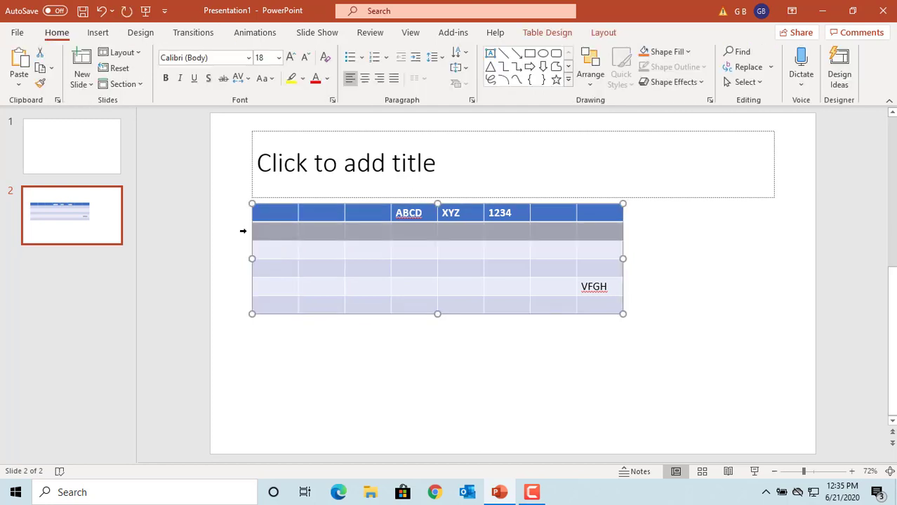
{"action": "left_click_drag", "start_coordinate": [244, 236], "coordinate": [244, 257]}
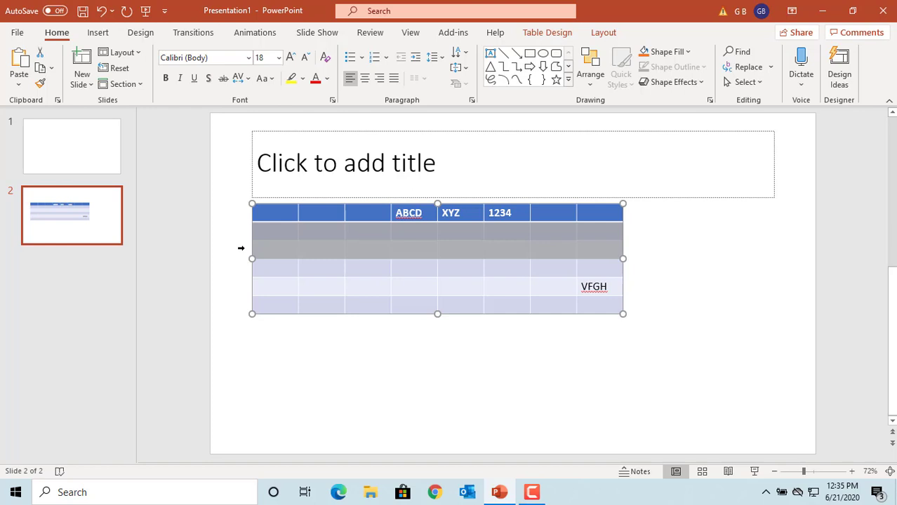
{"action": "left_click", "coordinate": [241, 248]}
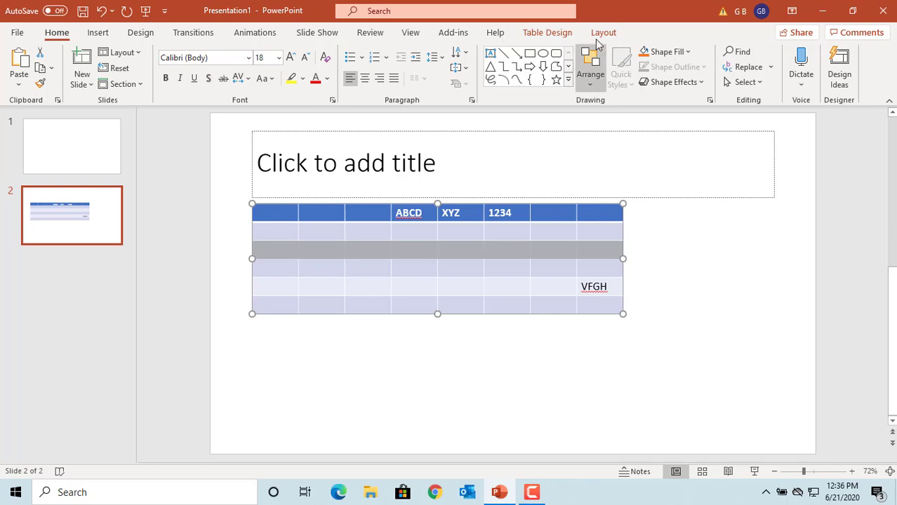
On the Table Layout tab, select the current column, then the current row.
{"action": "left_click", "coordinate": [601, 33]}
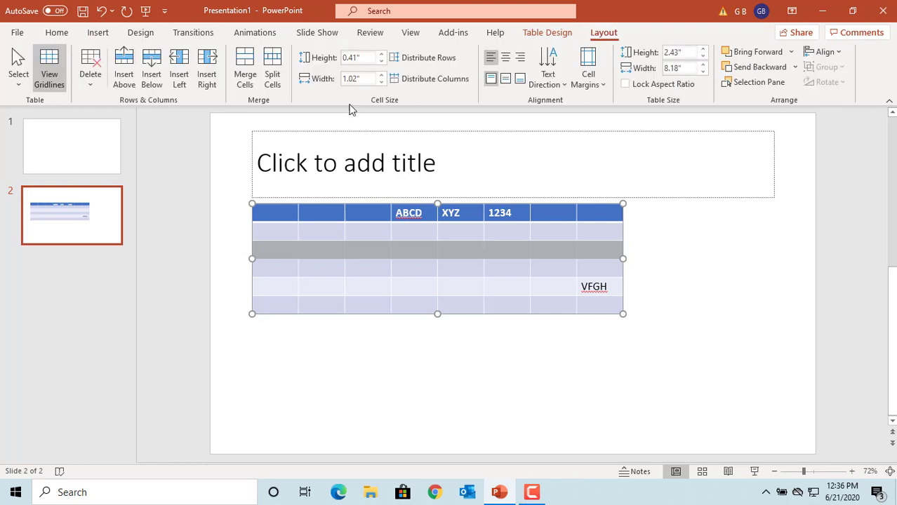
{"action": "left_click", "coordinate": [20, 87]}
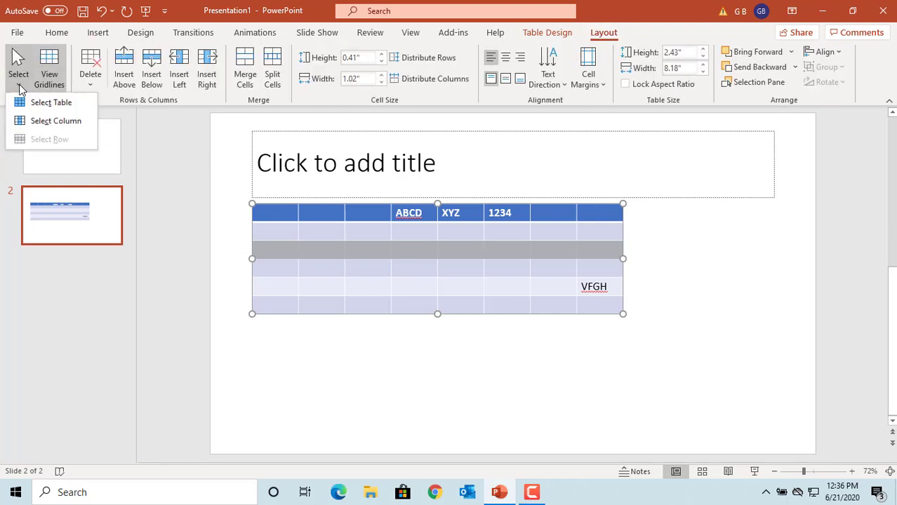
{"action": "left_click", "coordinate": [44, 120]}
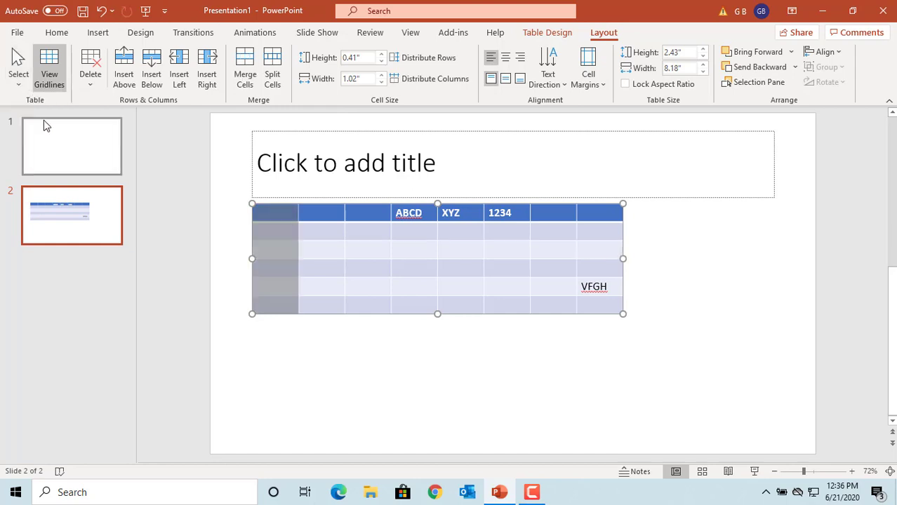
{"action": "left_click", "coordinate": [274, 230]}
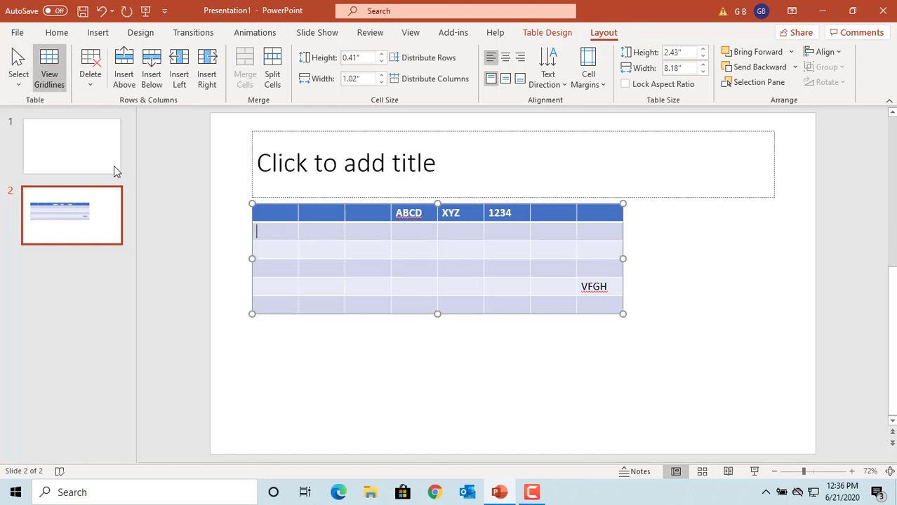
{"action": "left_click", "coordinate": [19, 86]}
{"action": "left_click", "coordinate": [44, 139]}
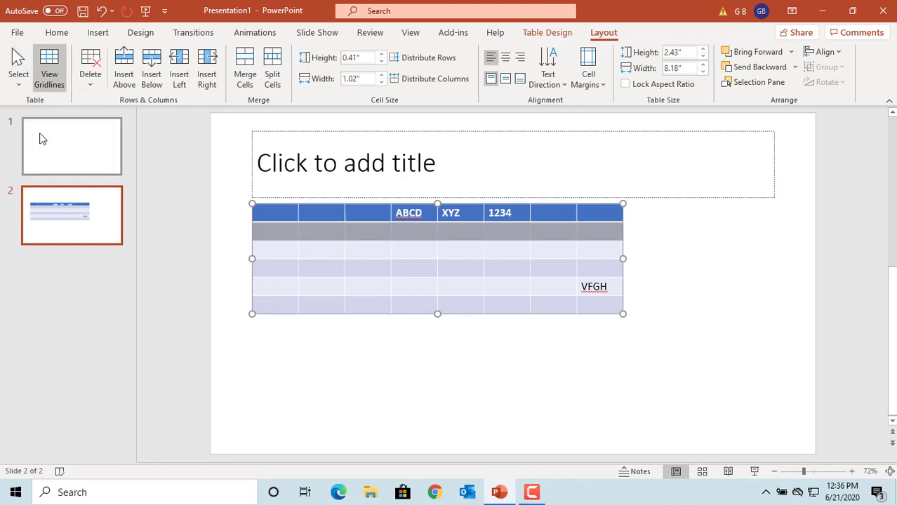
{"action": "left_click", "coordinate": [37, 83]}
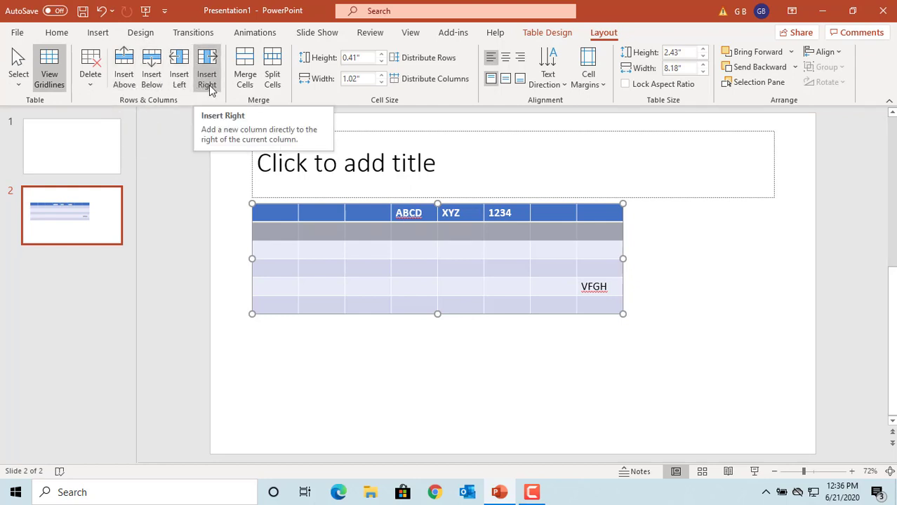
Insert rows above and below, then columns left and right of the first column.
{"action": "left_click", "coordinate": [126, 79]}
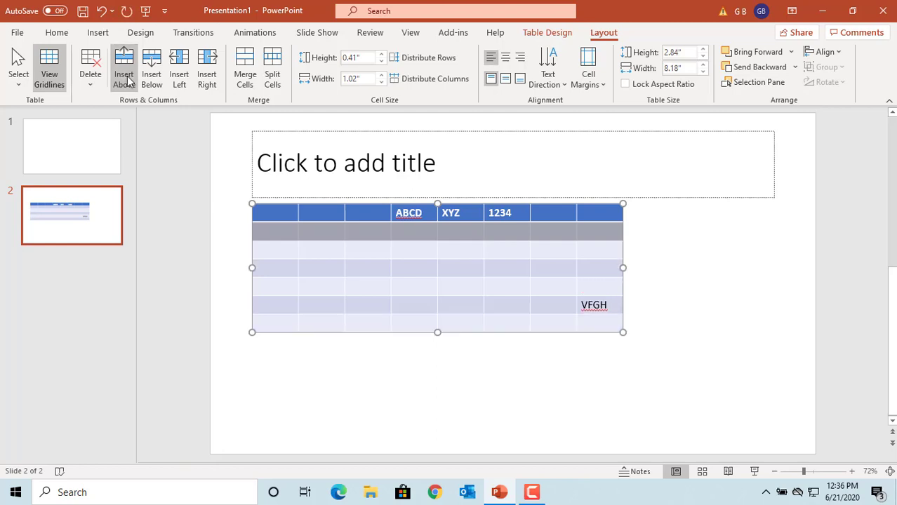
{"action": "left_click", "coordinate": [153, 81]}
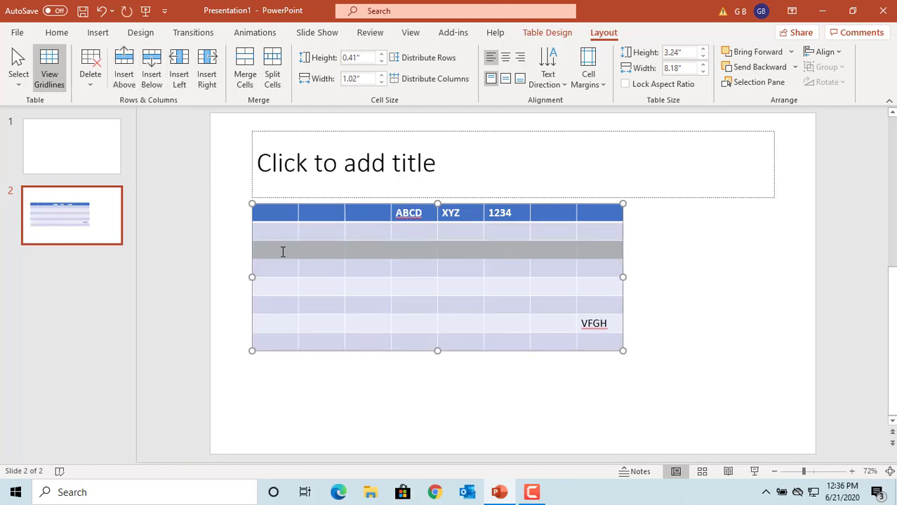
{"action": "left_click", "coordinate": [283, 252]}
{"action": "left_click", "coordinate": [180, 84]}
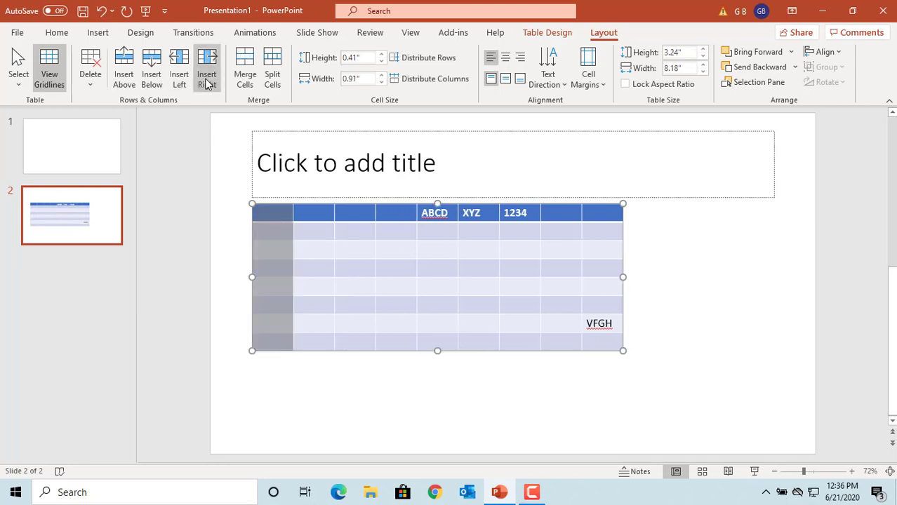
{"action": "left_click", "coordinate": [207, 83]}
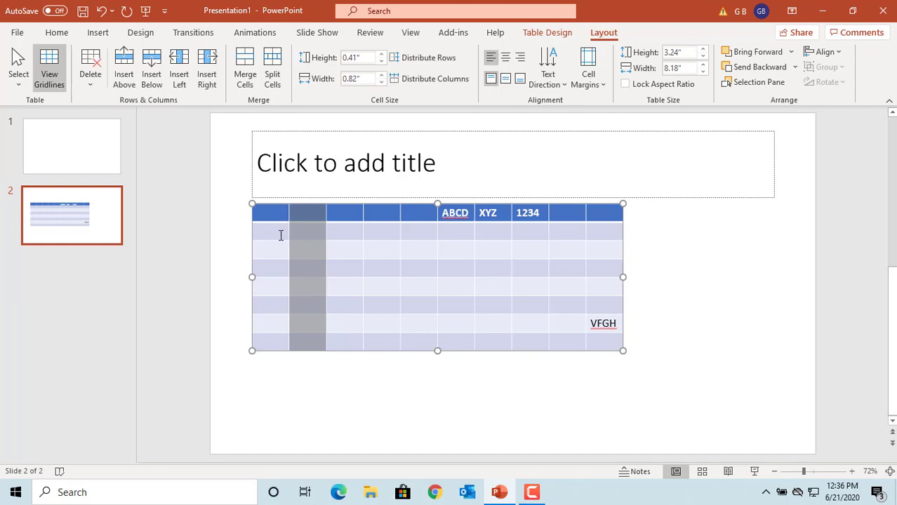
Open the Delete options from a body cell and close them without deleting.
{"action": "left_click", "coordinate": [278, 233]}
{"action": "left_click", "coordinate": [95, 78]}
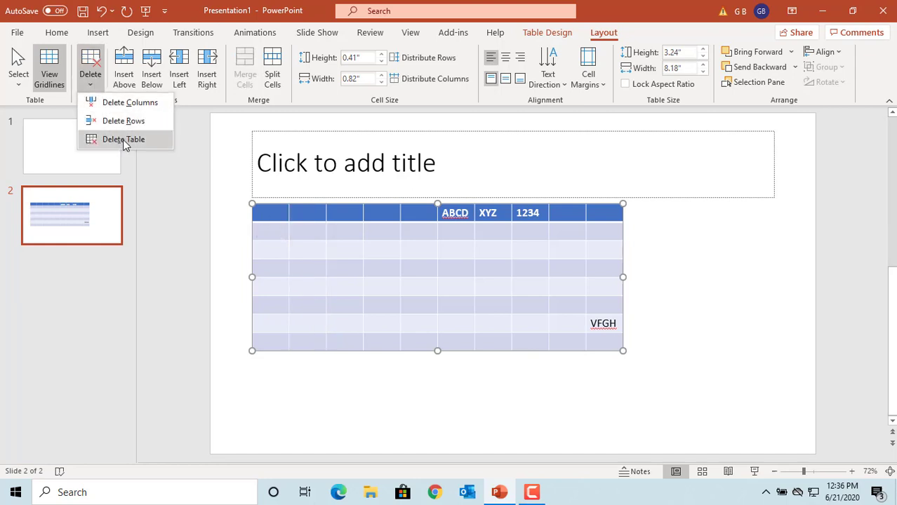
{"action": "left_click", "coordinate": [236, 223]}
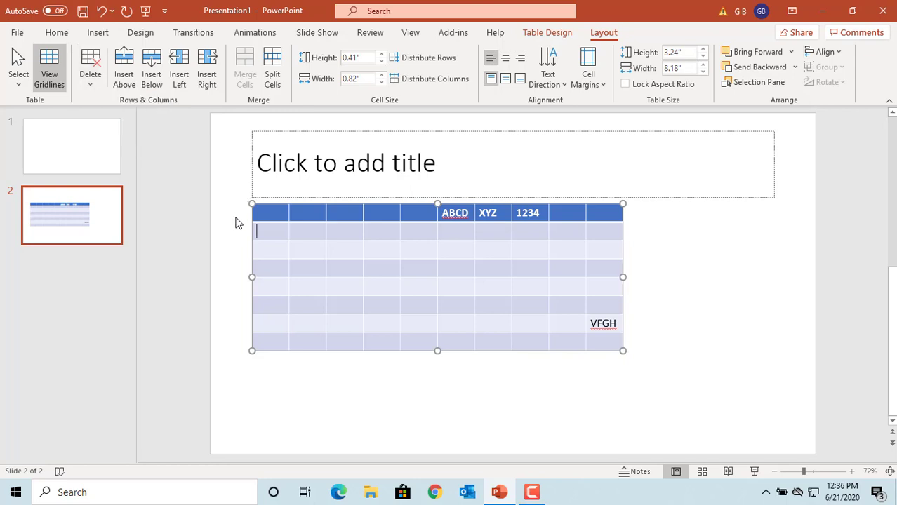